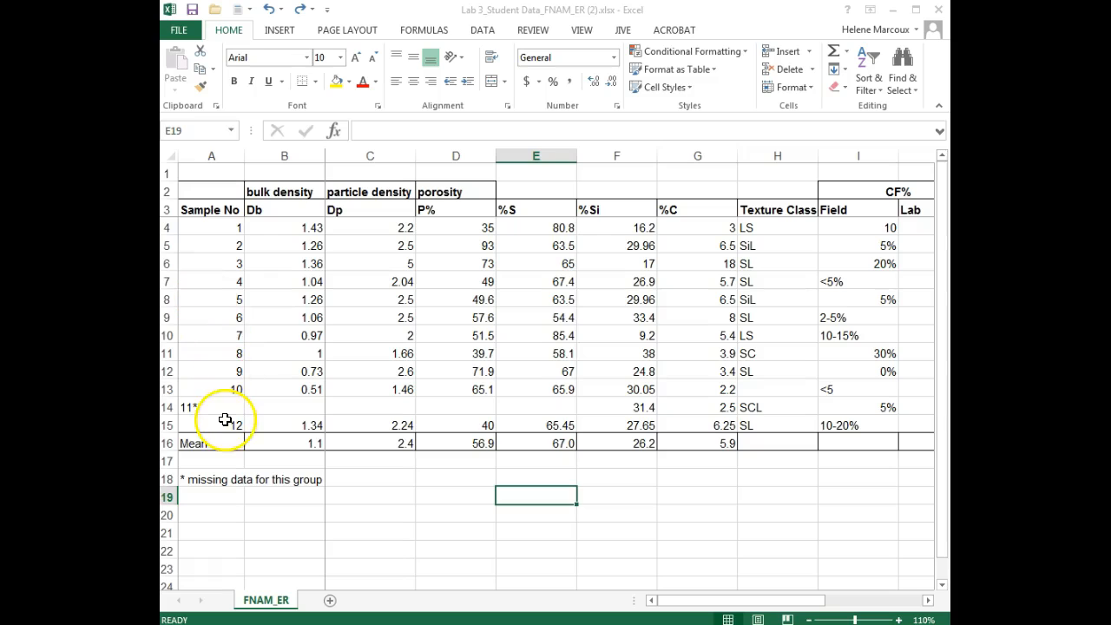
Inspect which cells the bulk density mean formula in B16 averages, leaving the formula as it is.
left_click(287, 445)
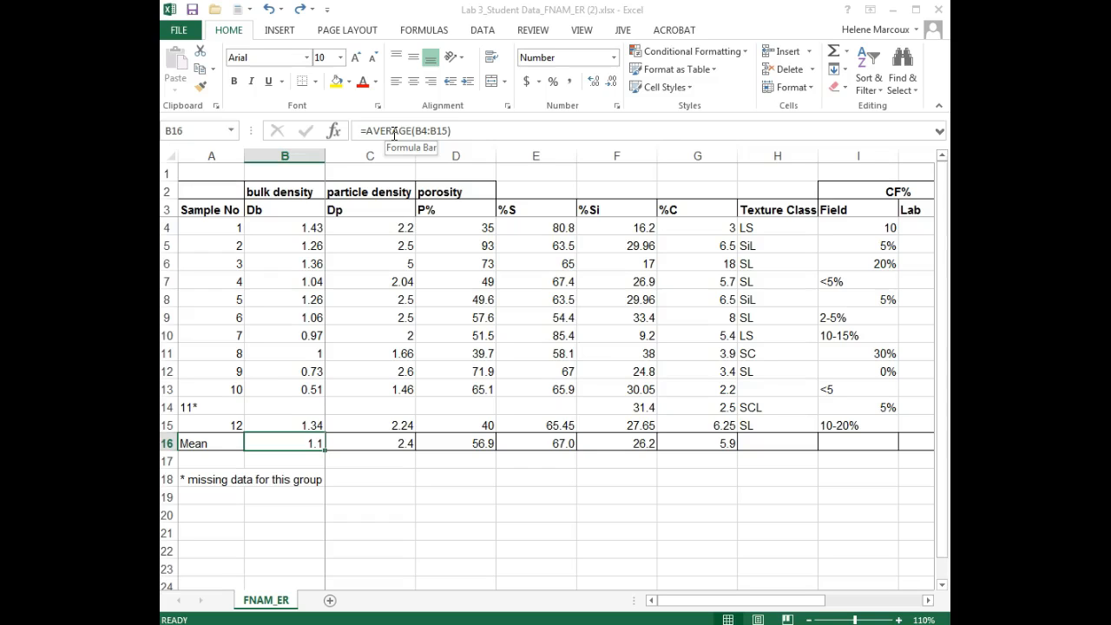
left_click(426, 130)
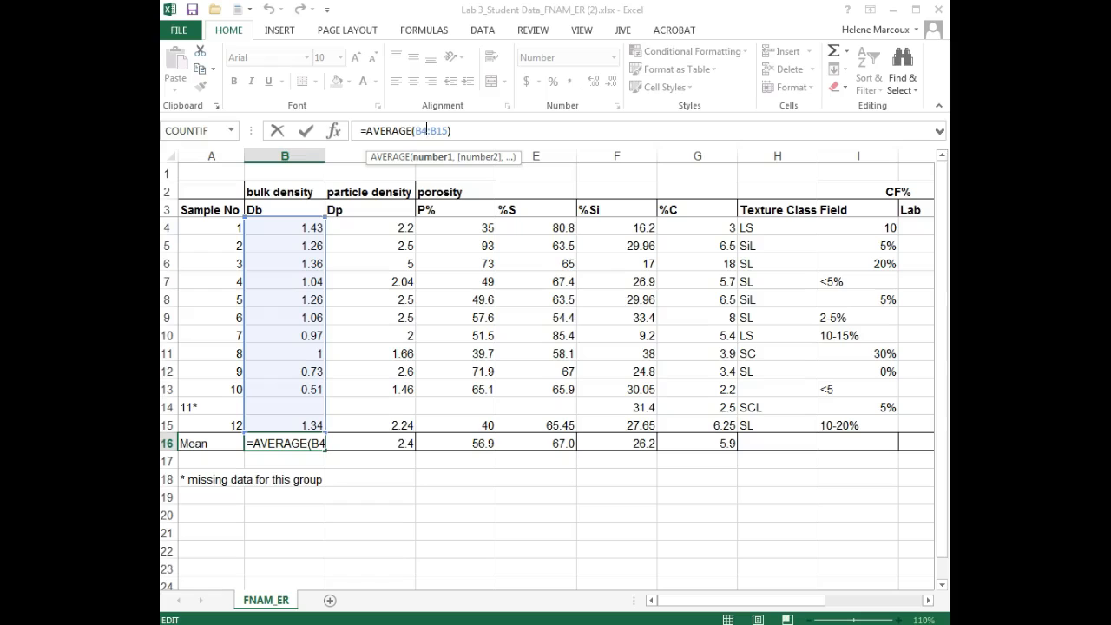
key("Escape")
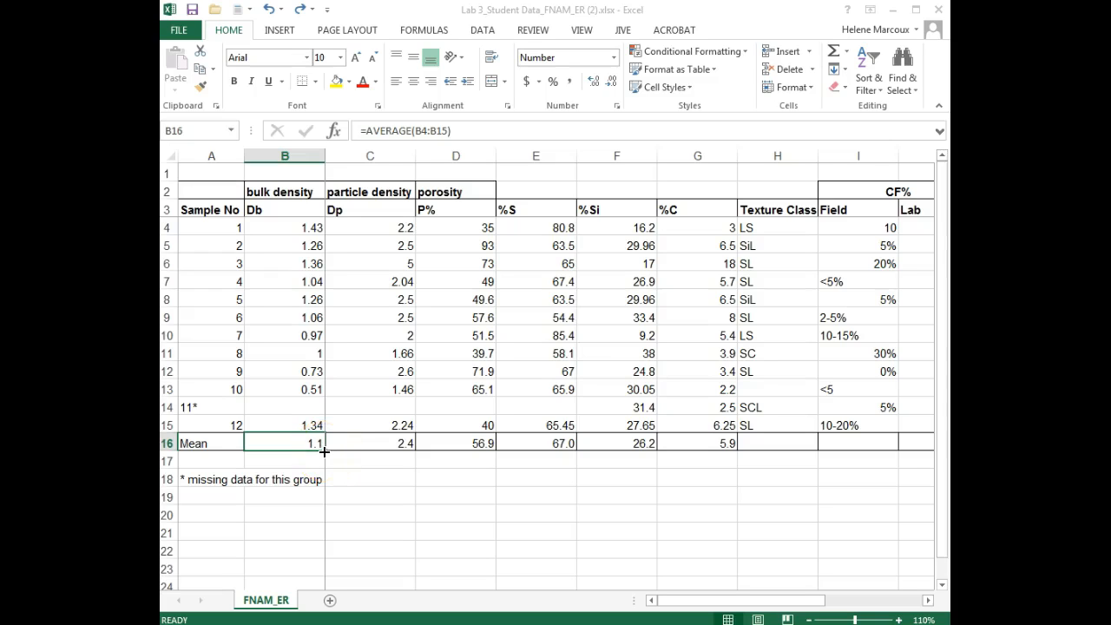
Fill the average formula from B16 across the Mean row through H16 and check the cell range used in F16.
left_click_drag(325, 452, 825, 447)
left_click(596, 479)
left_click(625, 445)
left_click(435, 132)
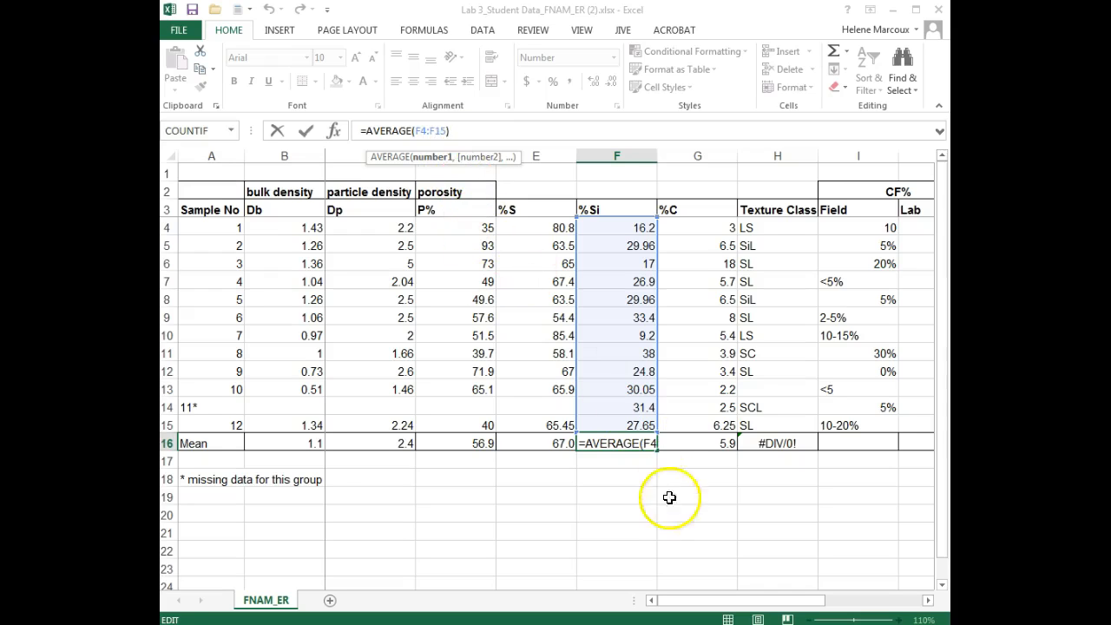
left_click(665, 526)
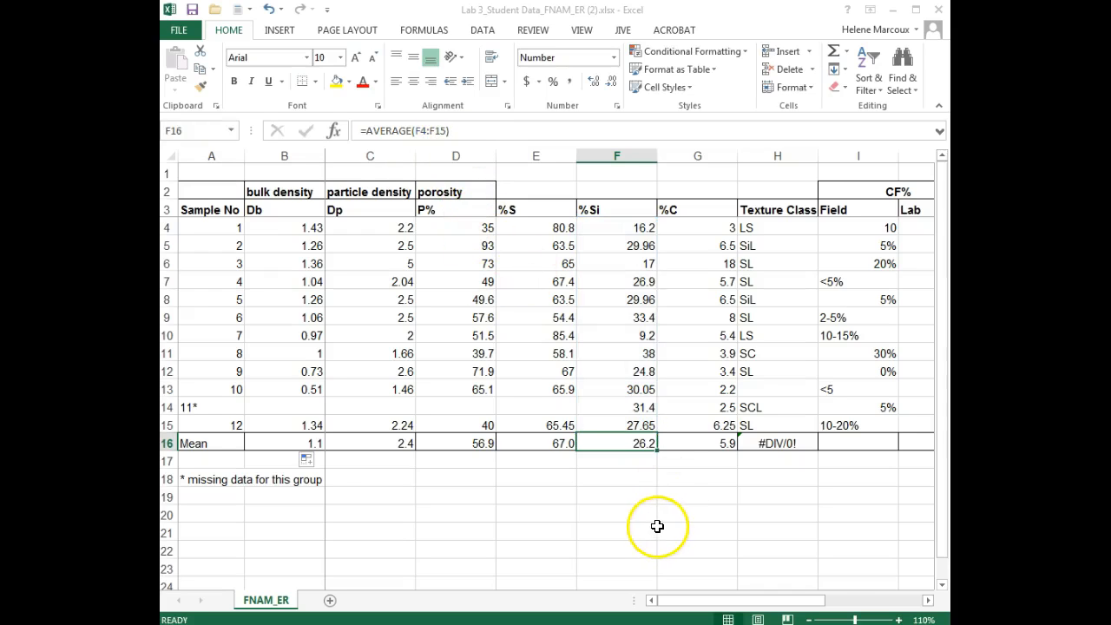
Label A17 "Range" under Mean and enter 0.51-1.43 as the bulk density range in B17.
left_click(186, 462)
type("Rang")
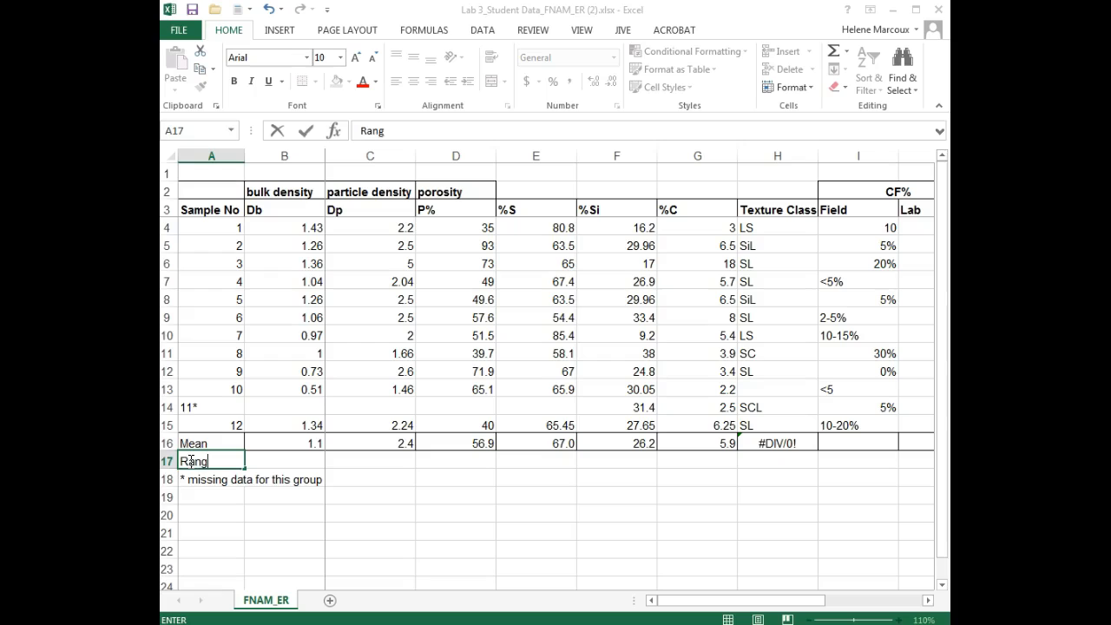
type("e")
left_click(282, 462)
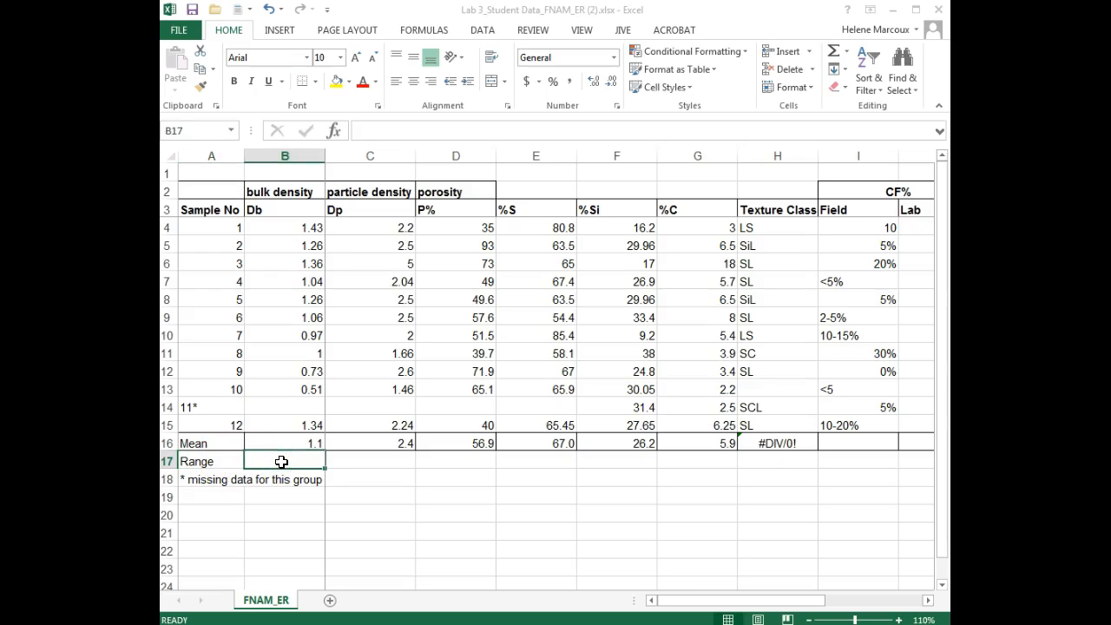
type("0.51-1.43")
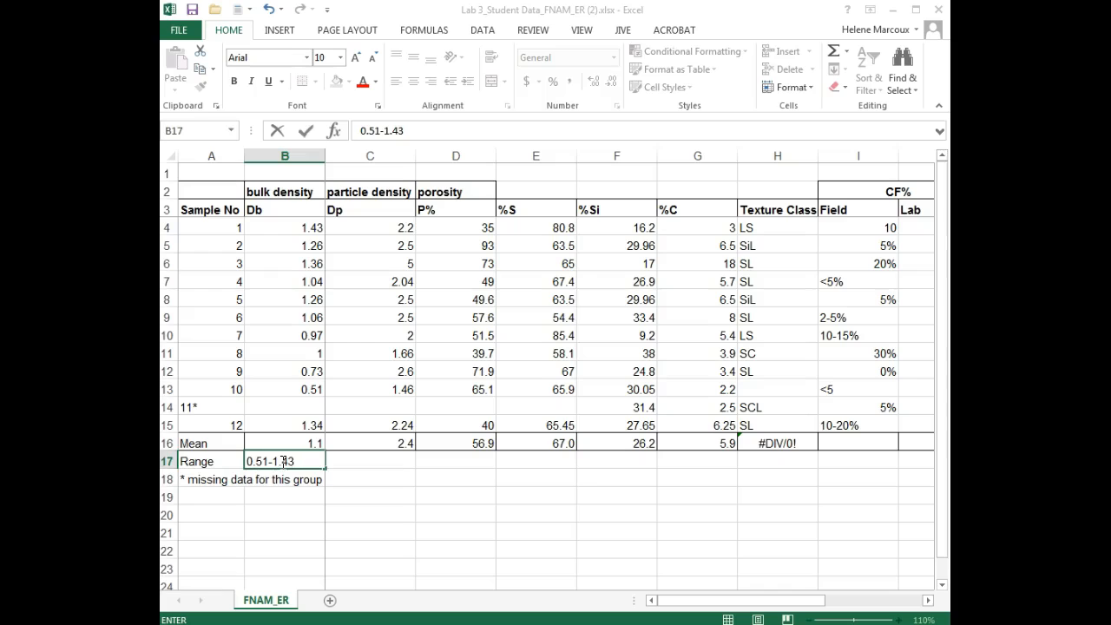
key("Return")
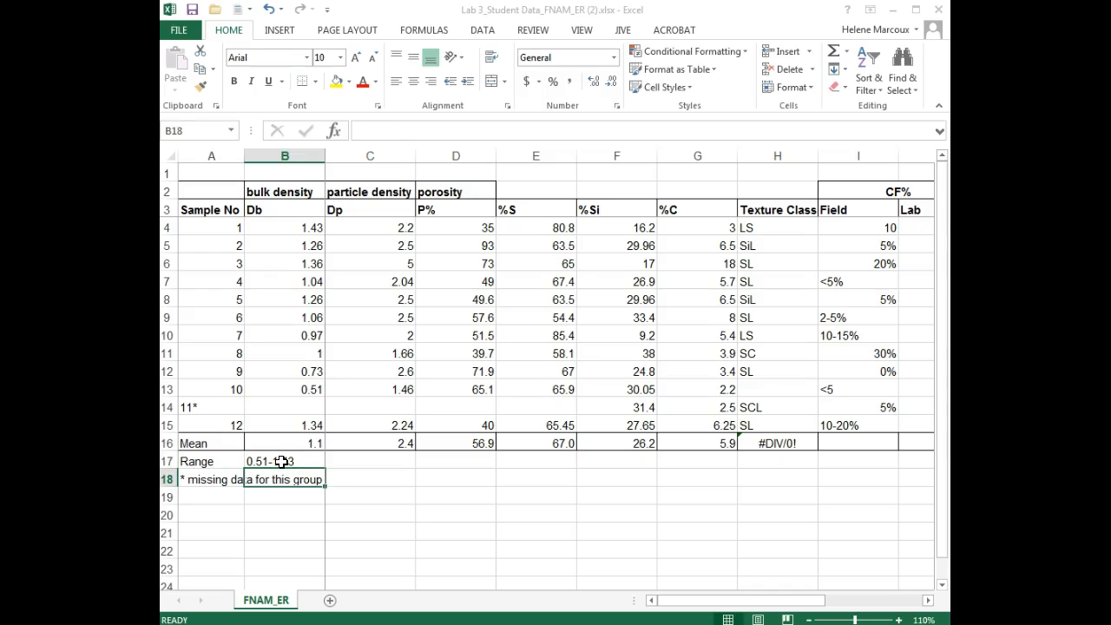
Insert a blank row above the missing data note in row 18.
left_click(167, 479)
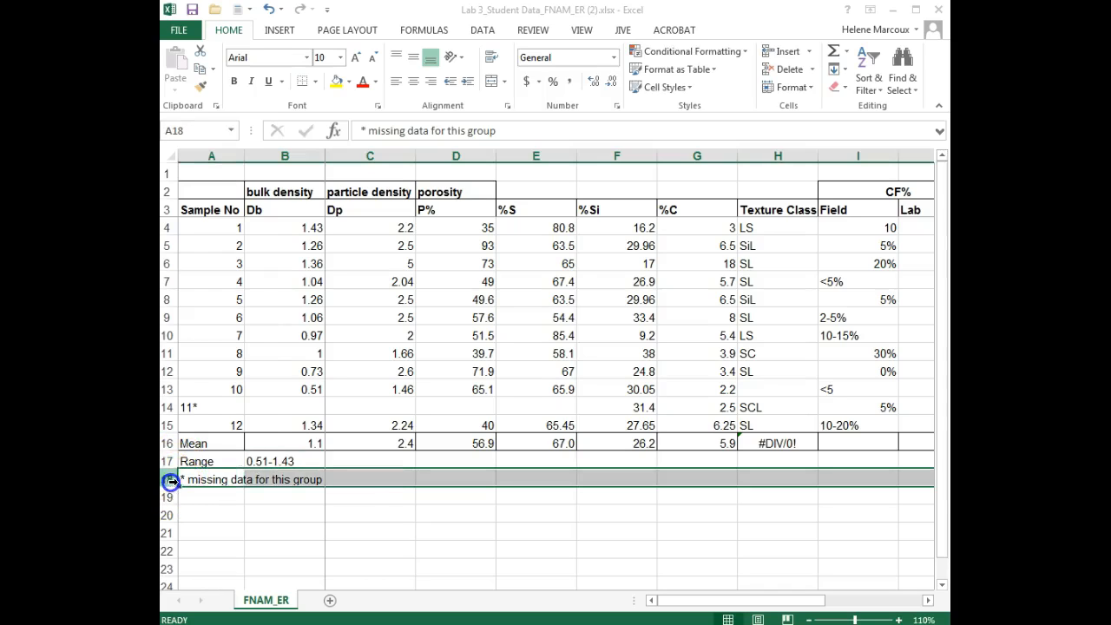
right_click(168, 482)
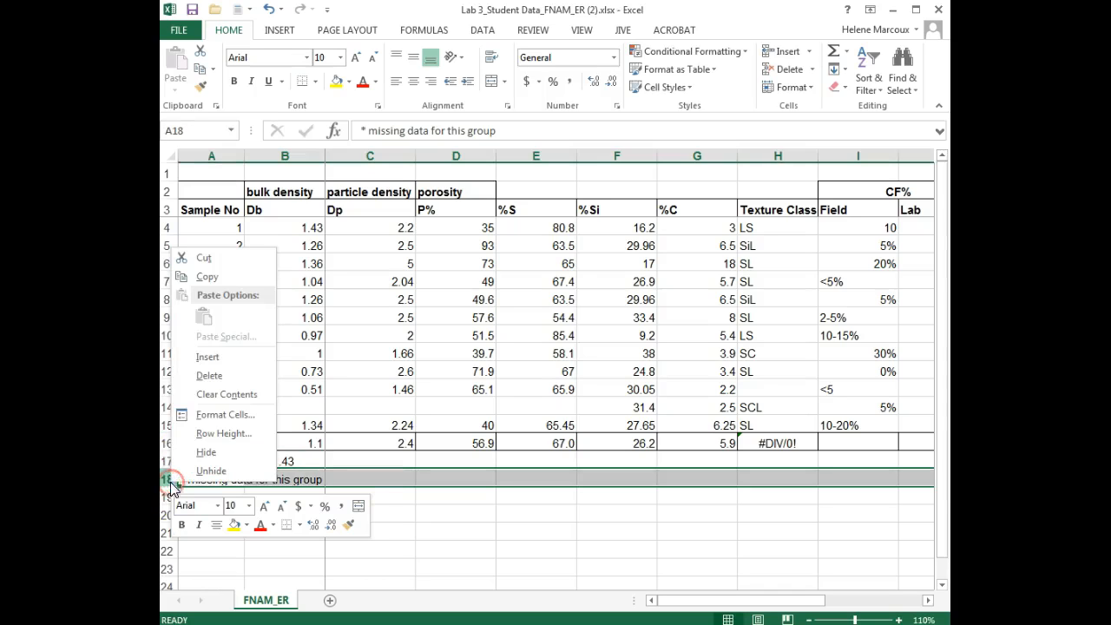
left_click(219, 357)
left_click(438, 519)
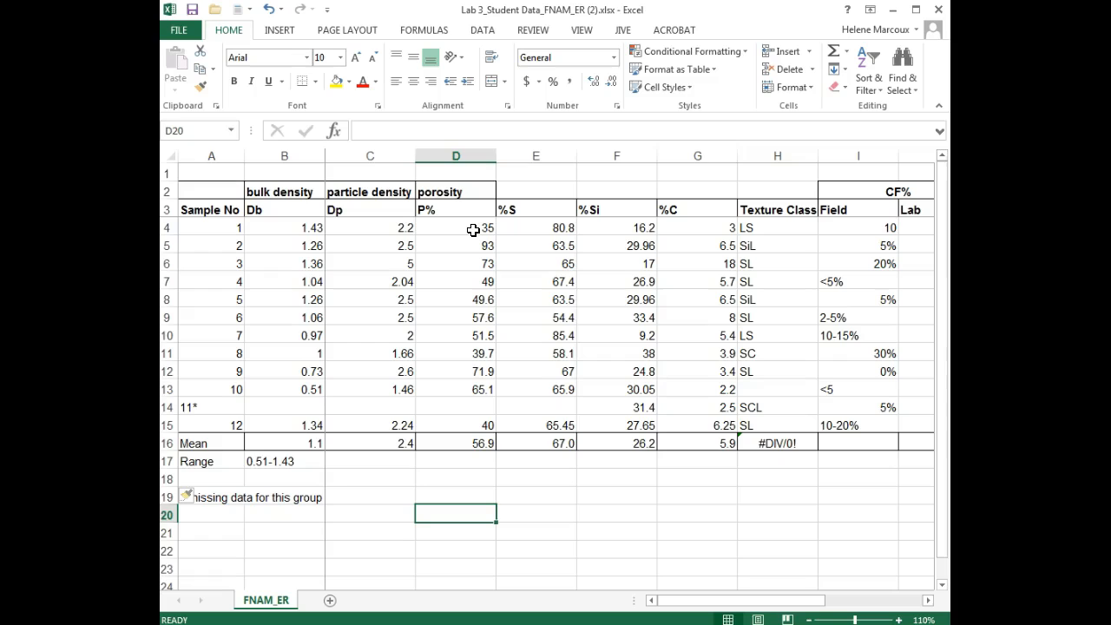
Compare sample 1's sand, silt and clay percentages and texture class with the soil texture triangle in the Word document.
left_click_drag(471, 229, 620, 231)
left_click_drag(521, 226, 665, 229)
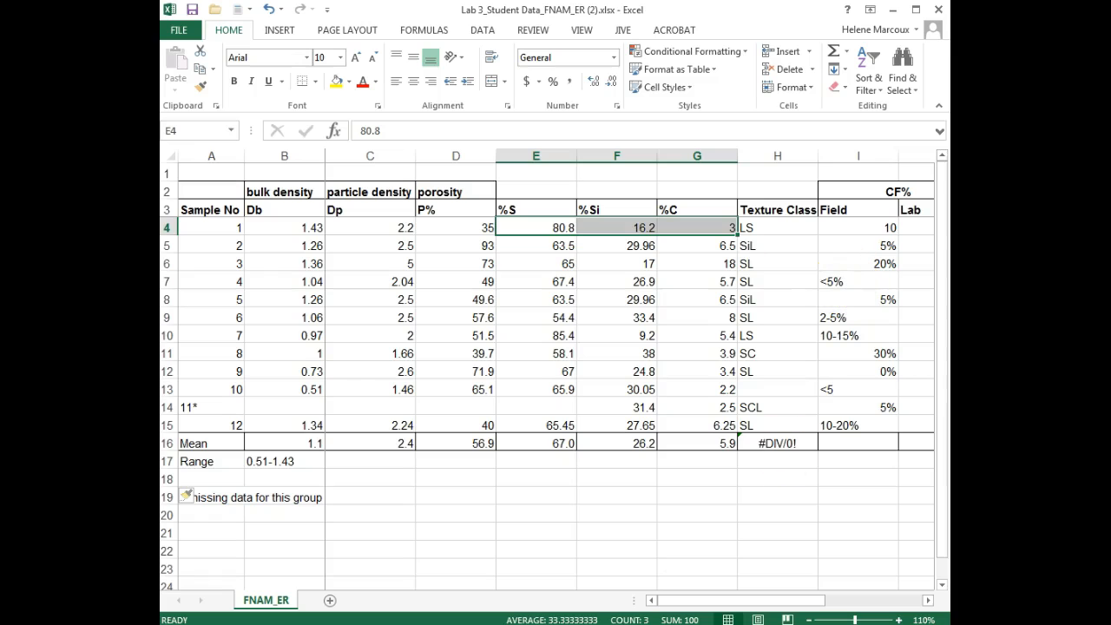
left_click(859, 607)
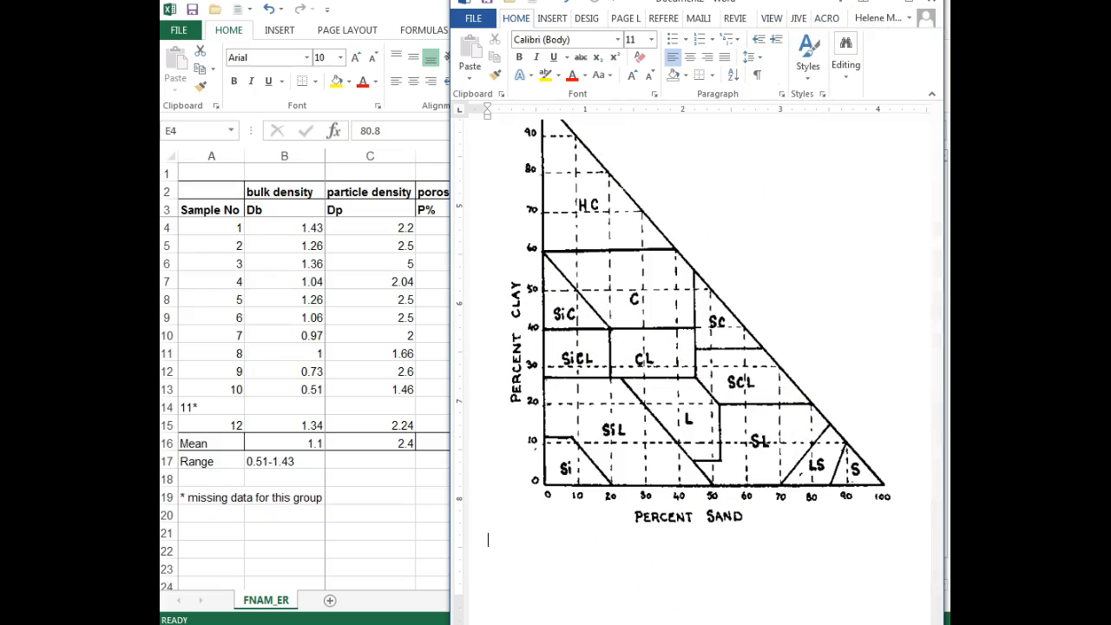
key("alt+Tab")
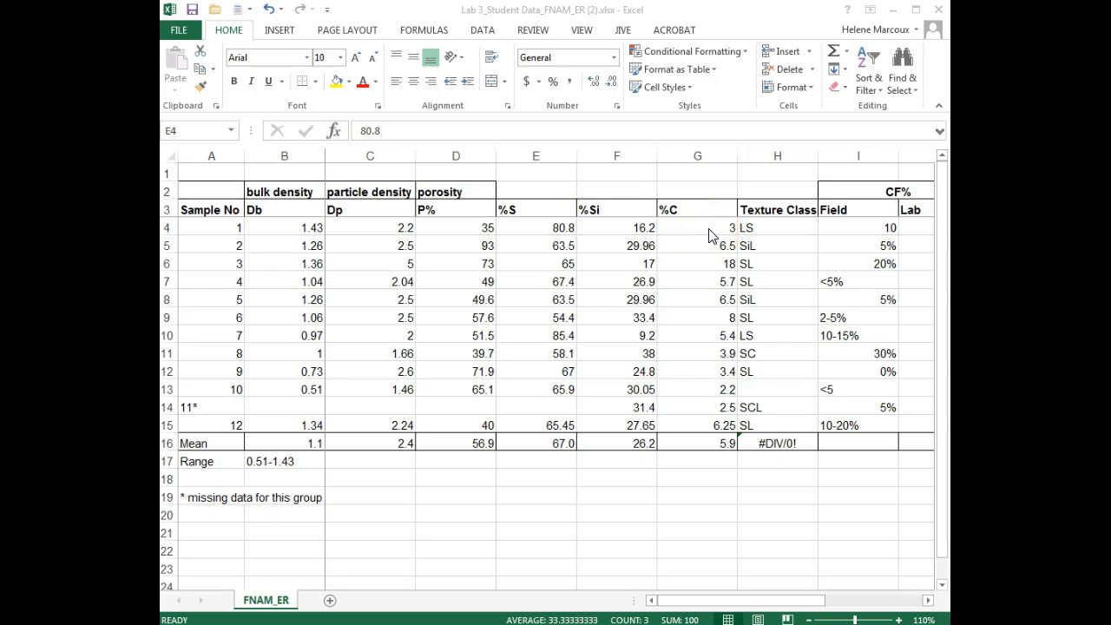
left_click(756, 226)
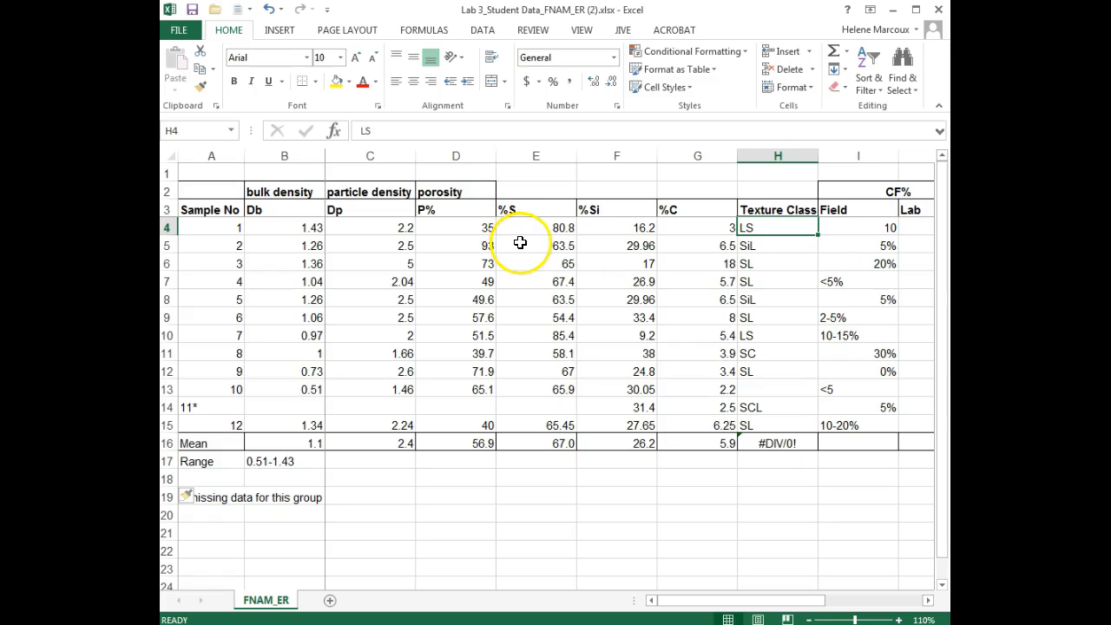
Turn on text wrapping for the whole header row 2.
left_click(284, 208)
left_click(339, 208)
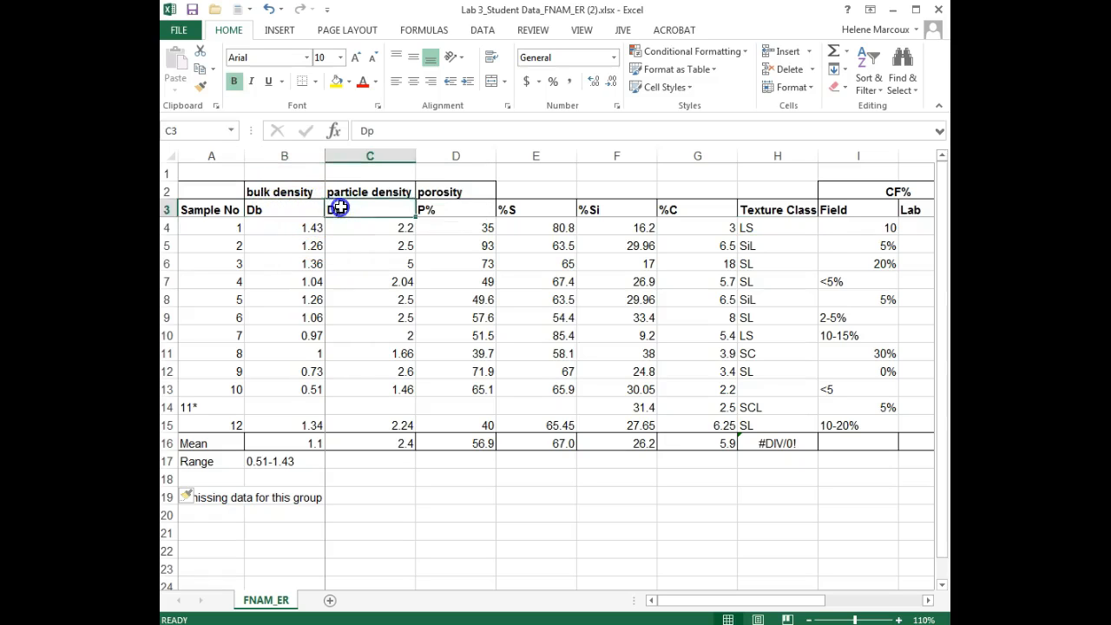
left_click(455, 207)
left_click(168, 191)
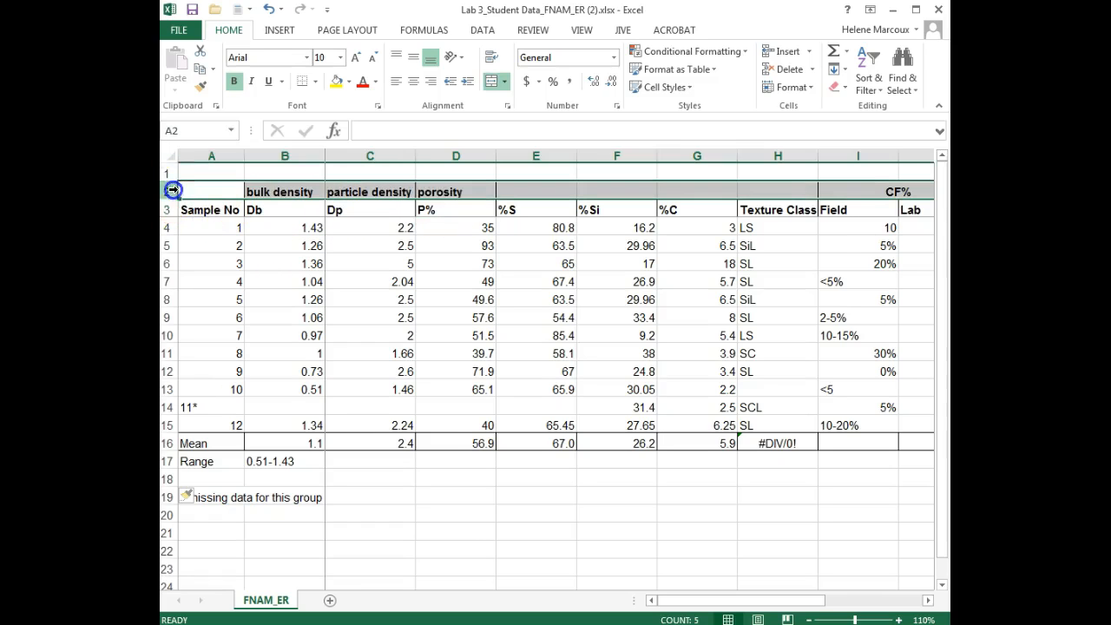
left_click(491, 65)
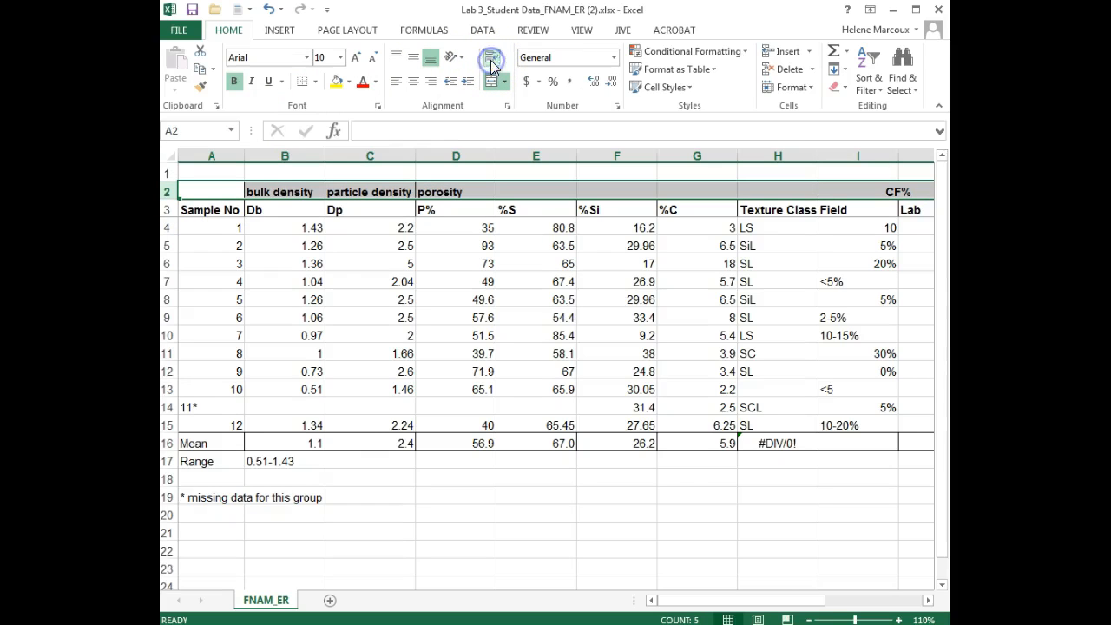
Narrow columns B through G and increase the height of row 2 to fit the wrapped headings.
left_click_drag(284, 157, 622, 156)
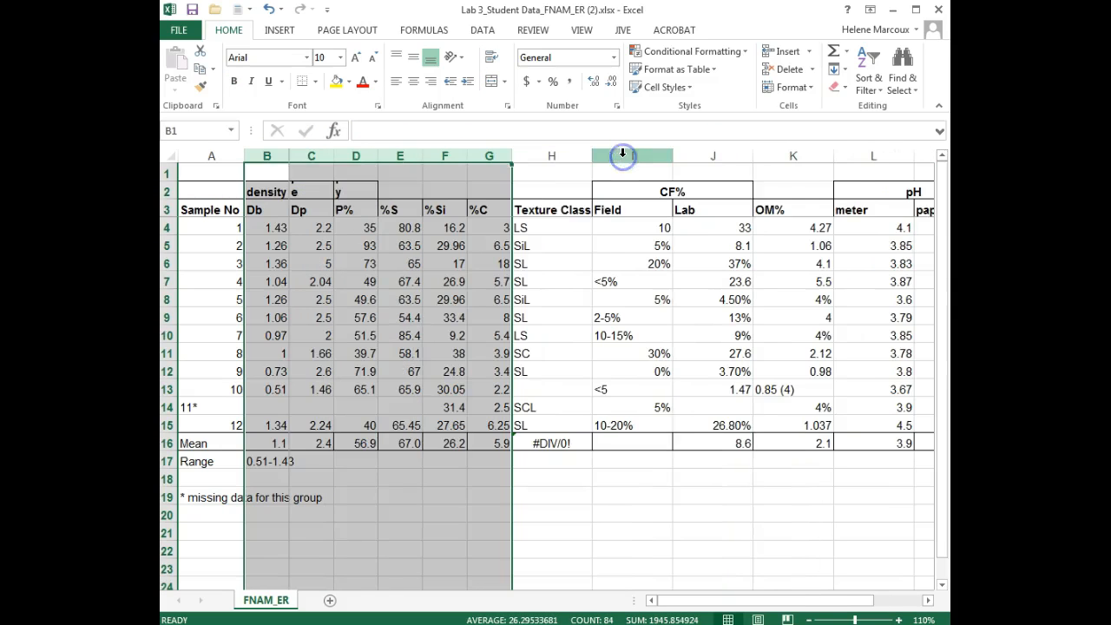
left_click(193, 212)
left_click_drag(170, 198, 174, 235)
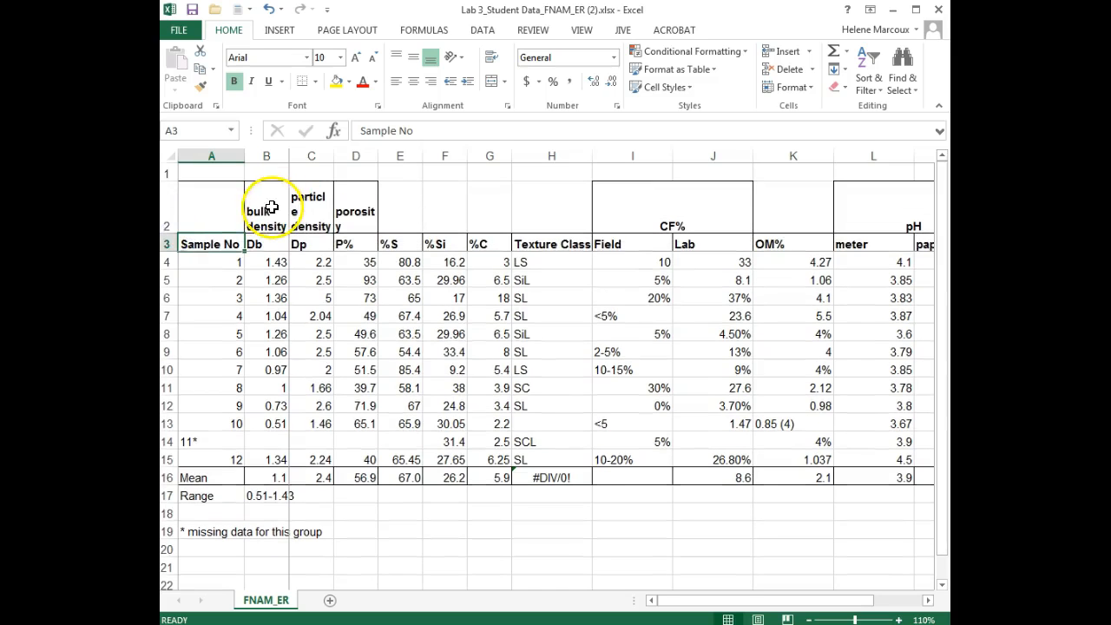
Clear the bulk density, particle density and porosity headings from B2:D2.
left_click_drag(263, 204, 346, 204)
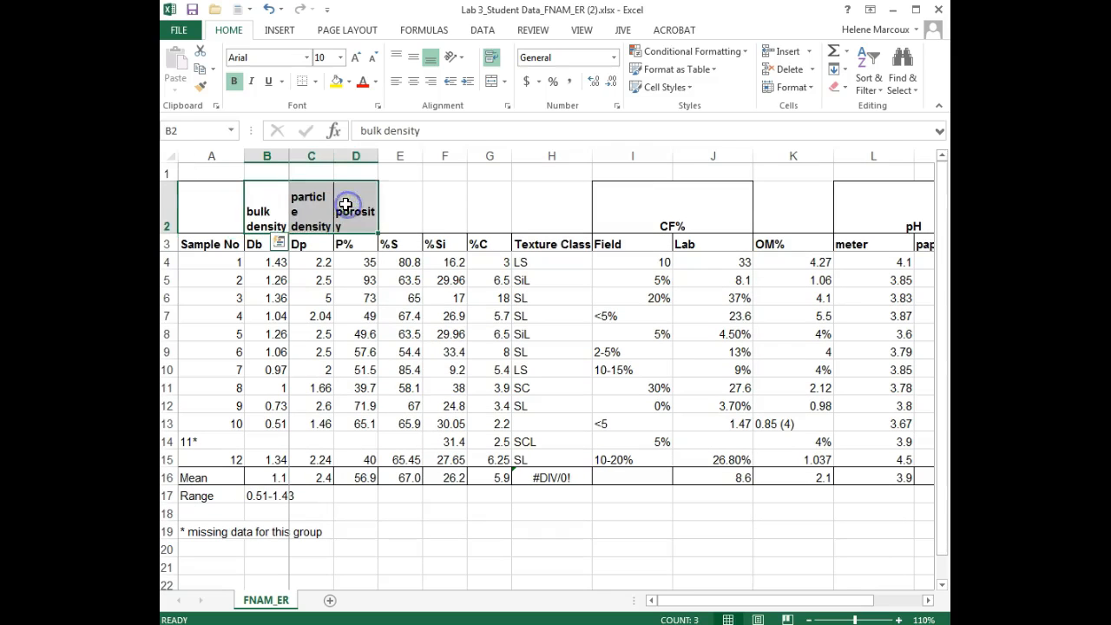
key("Delete")
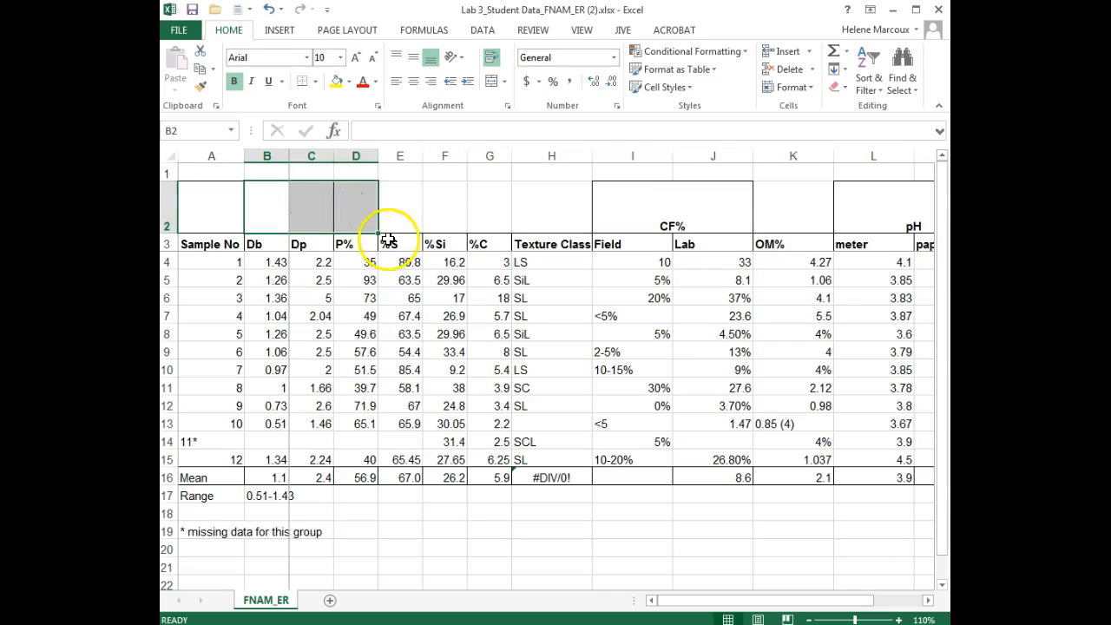
left_click(398, 296)
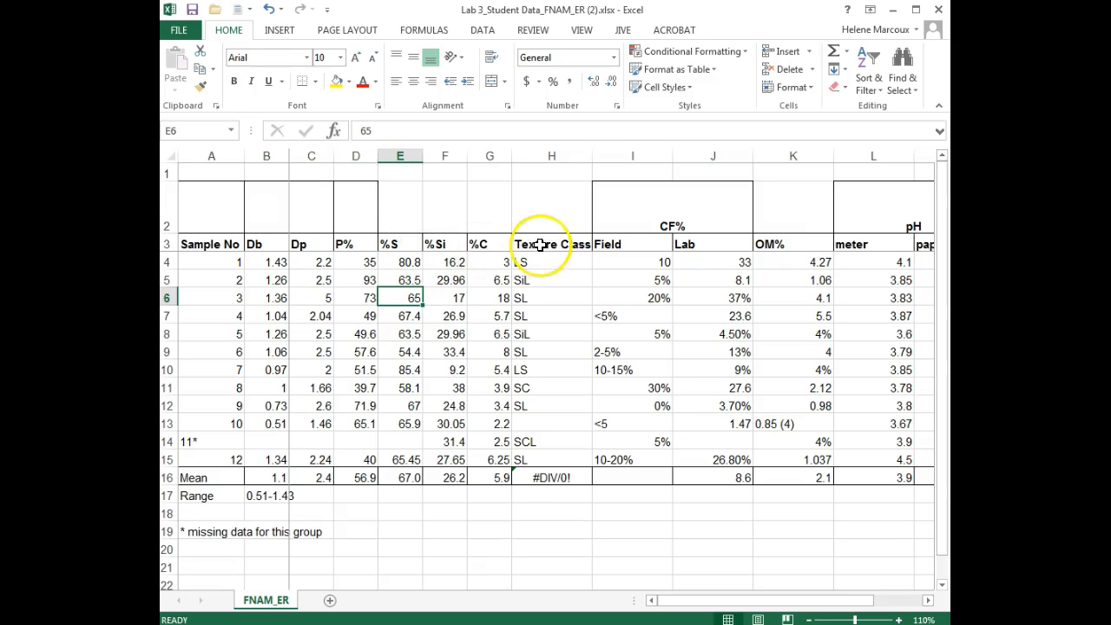
Review the abbreviated column headings in row 3, including Db, Dp, P% and %C.
left_click(439, 245)
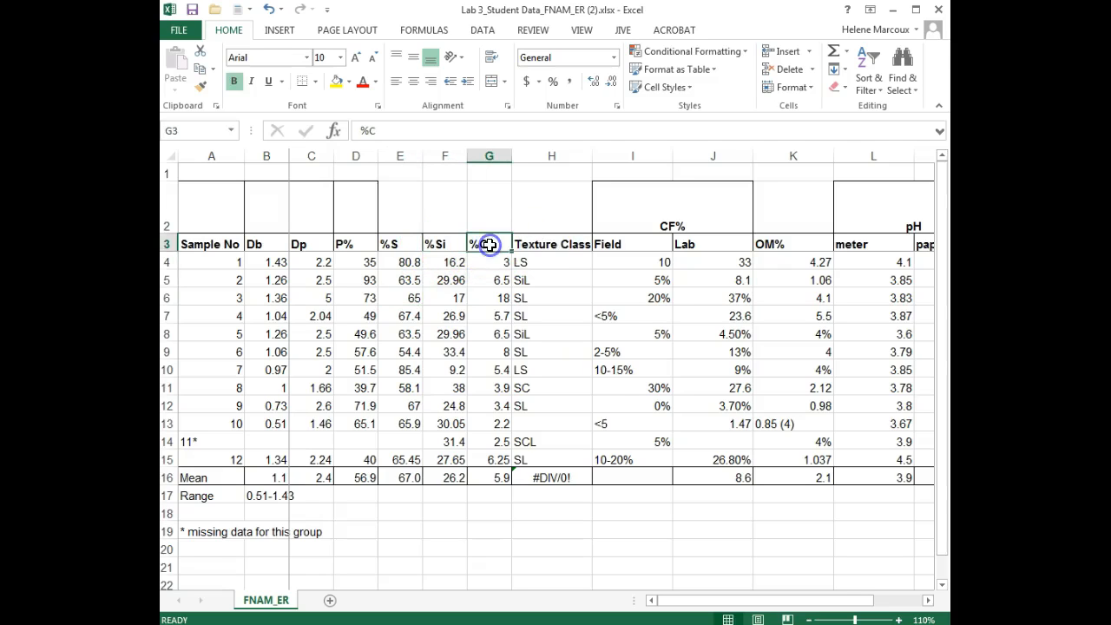
left_click(275, 246)
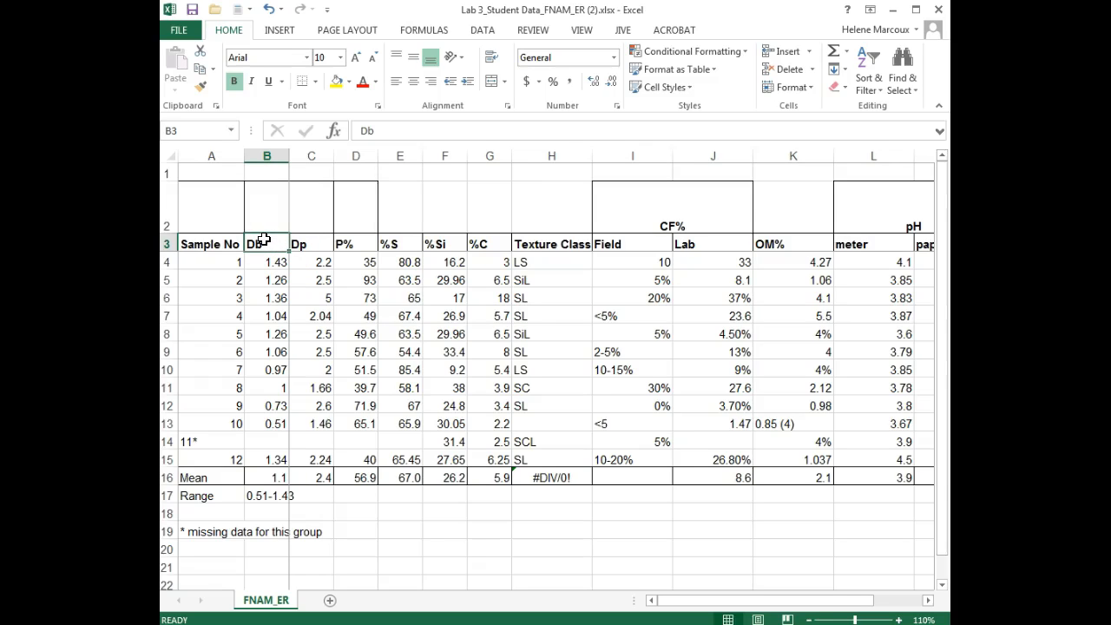
left_click(310, 240)
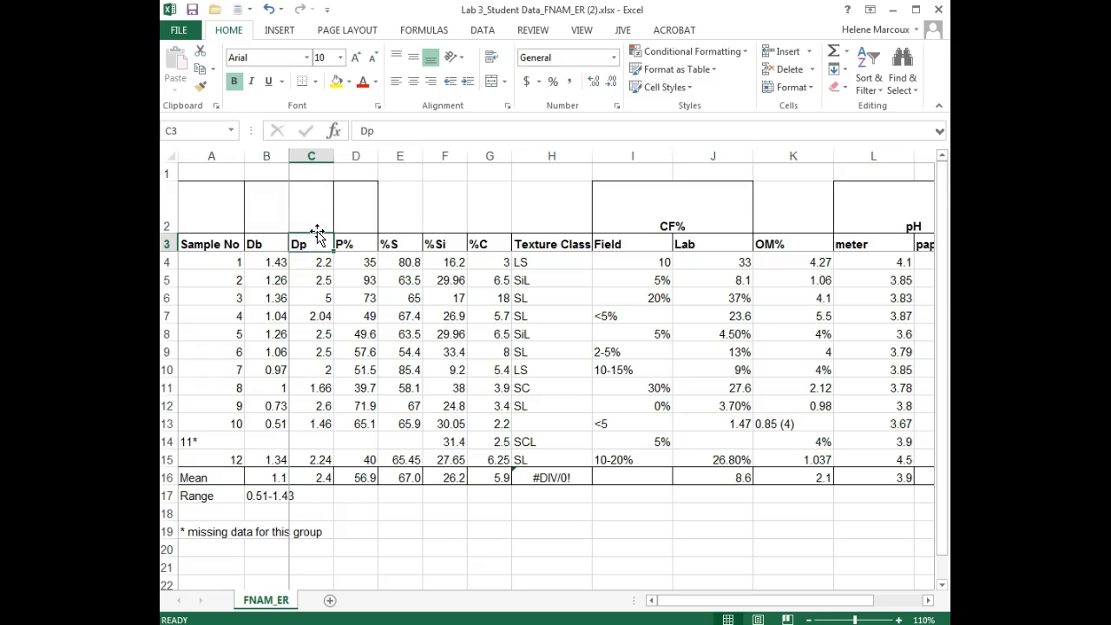
left_click(314, 240)
left_click(364, 243)
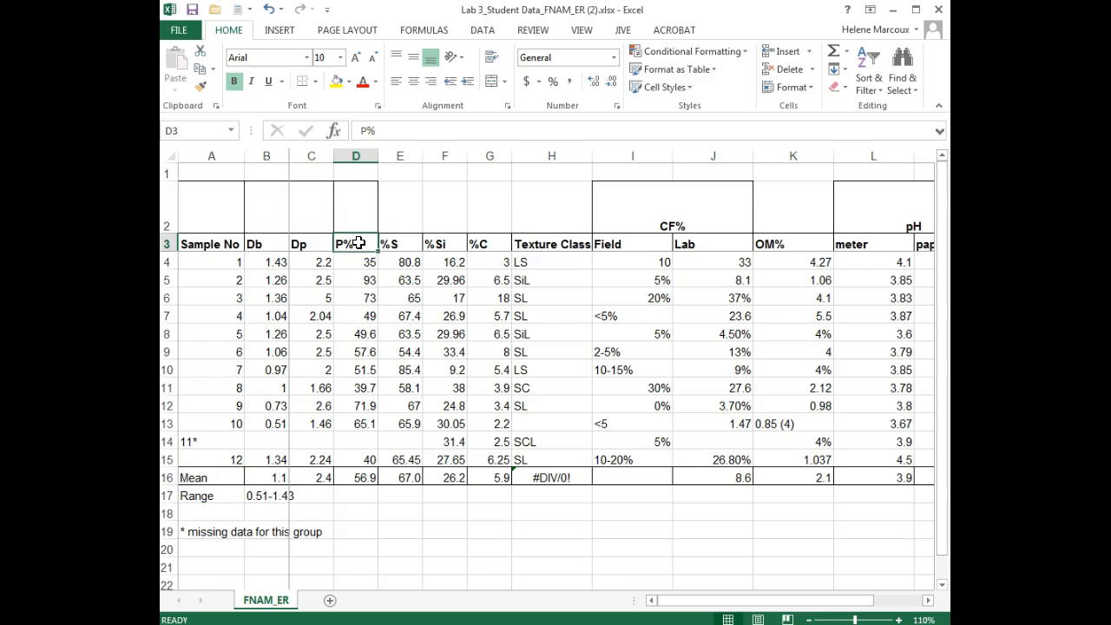
left_click(309, 241)
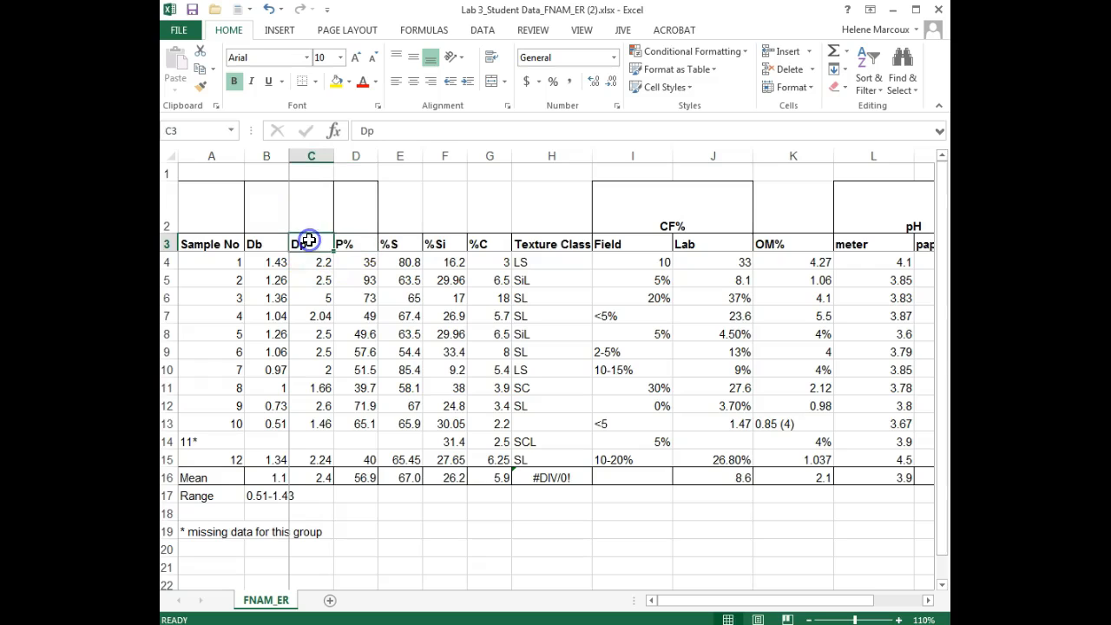
left_click(315, 246)
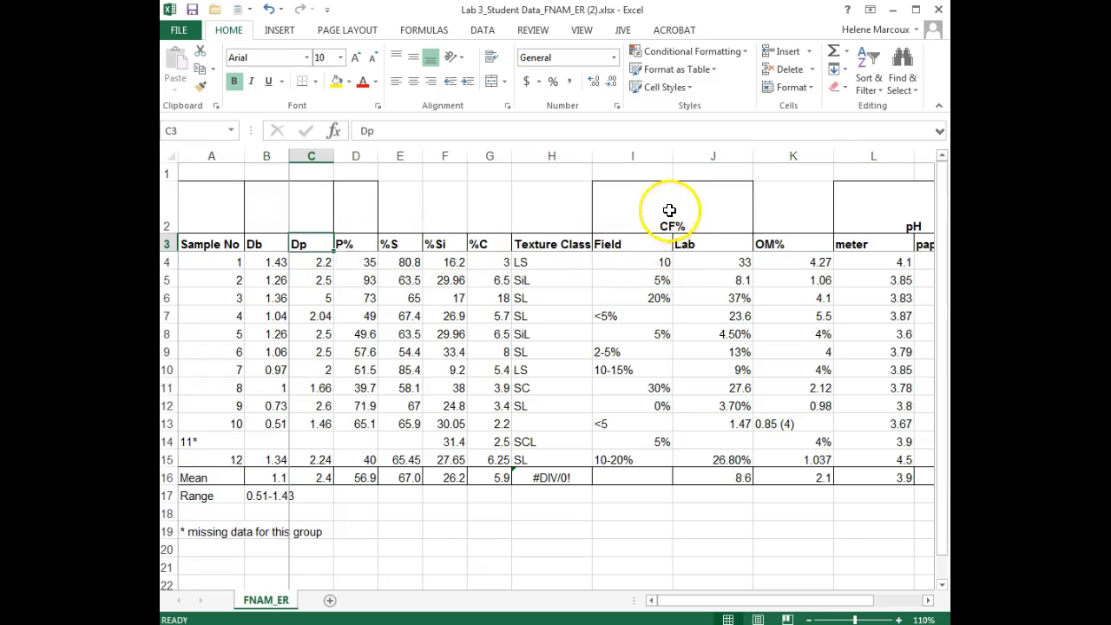
Change the Field subheading in I3 under CF% to "Field %".
left_click(612, 261)
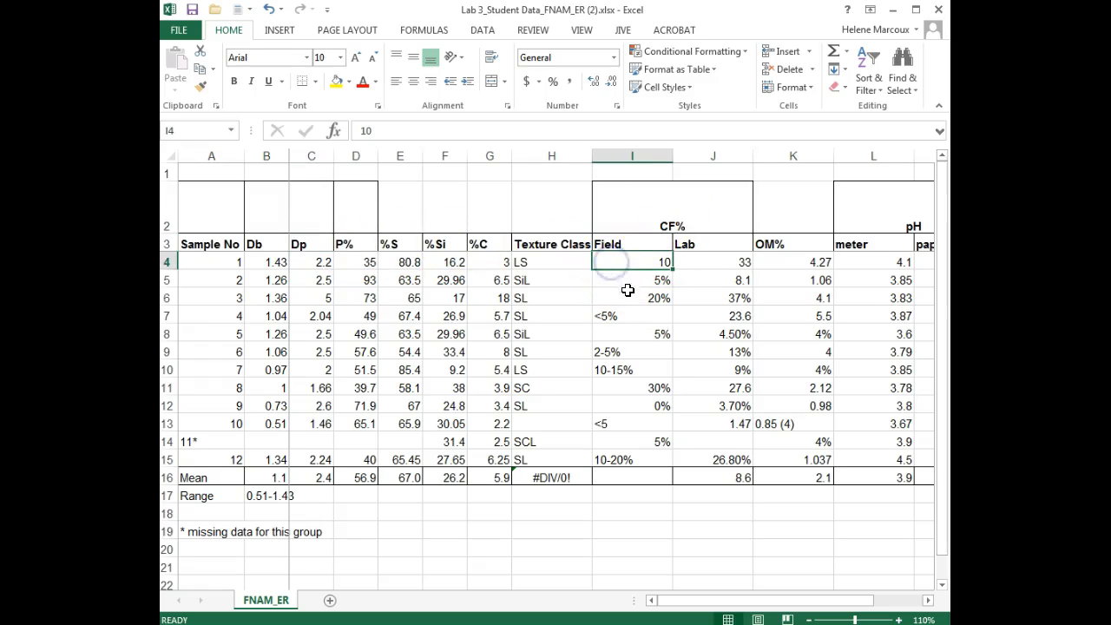
left_click(636, 244)
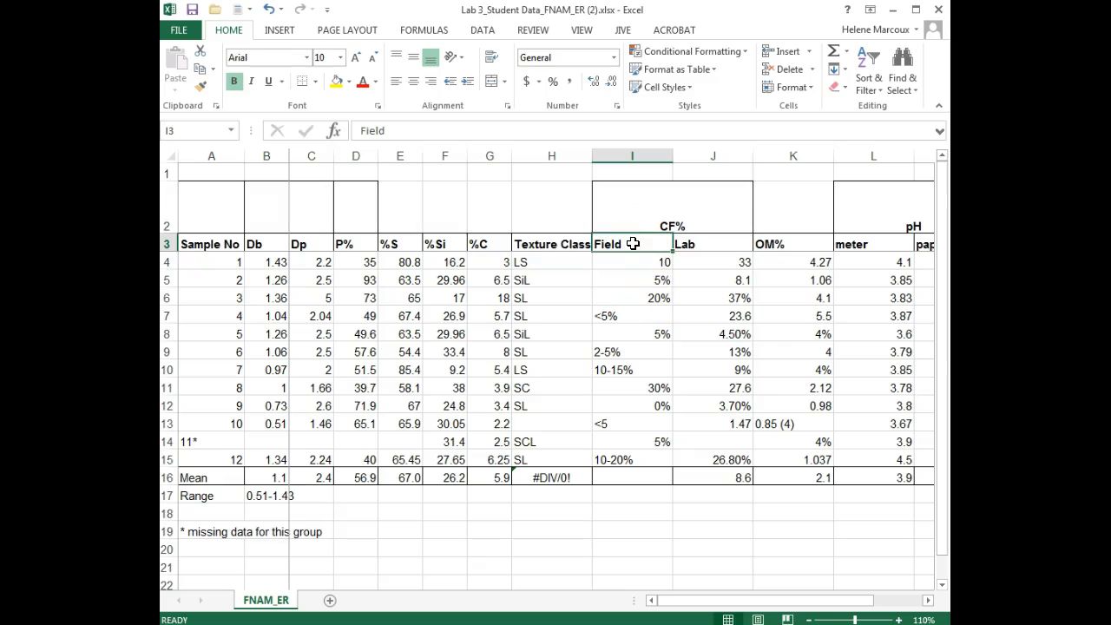
double_click(634, 240)
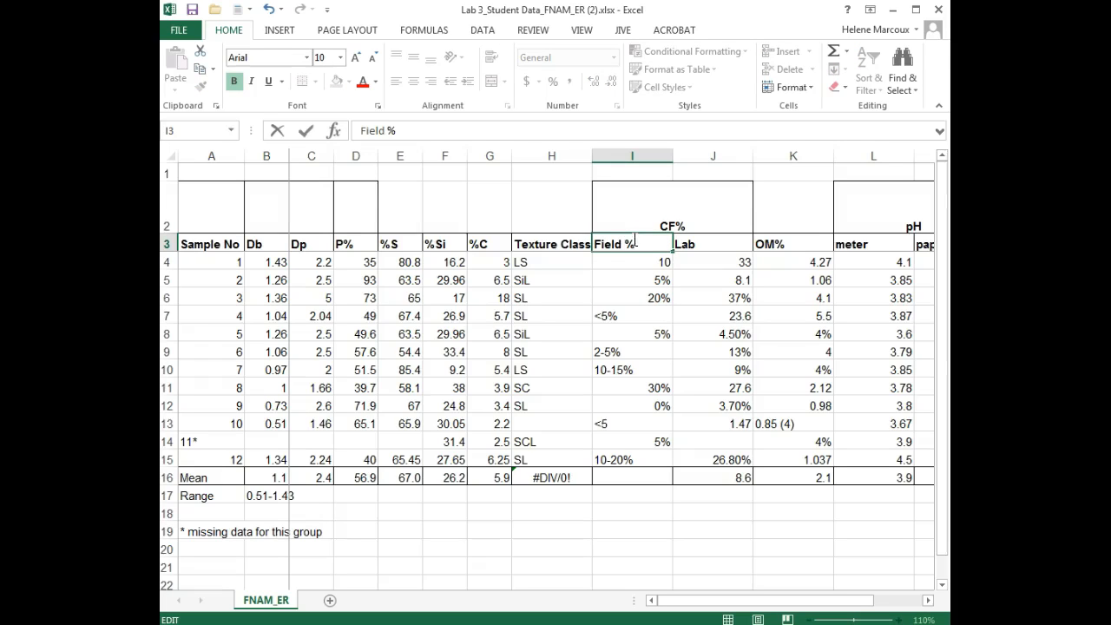
left_click(632, 258)
left_click(638, 284)
Change the Lab subheading in J3 under CF% to "Lab %".
left_click(706, 244)
double_click(712, 246)
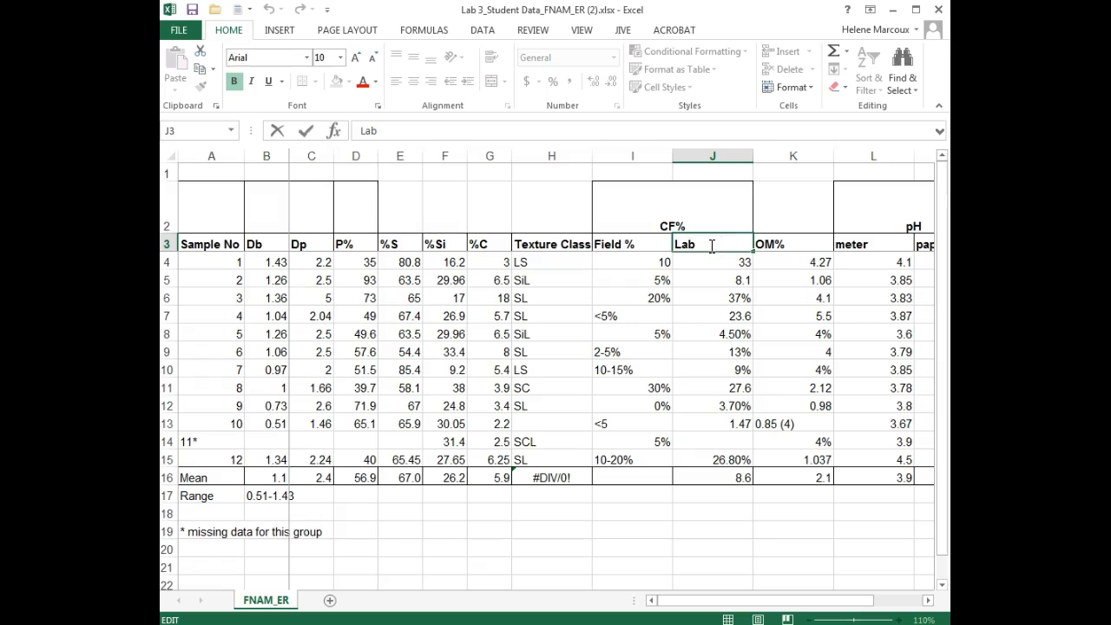
left_click(707, 263)
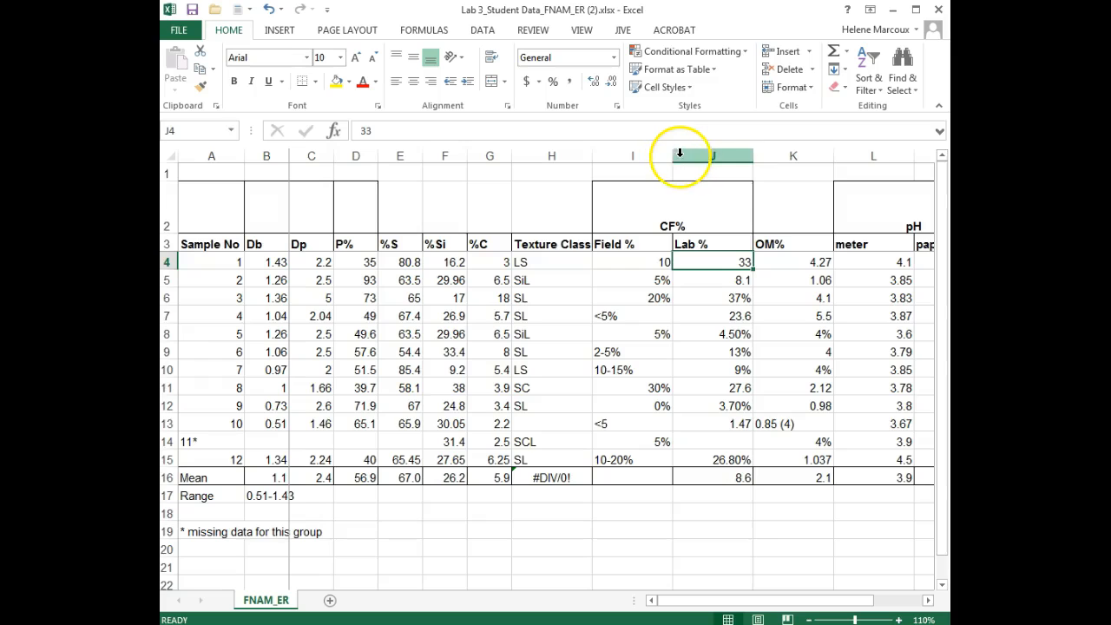
Narrow columns I through M, from Field % to paper (field), to fit their data values.
left_click_drag(672, 156, 646, 156)
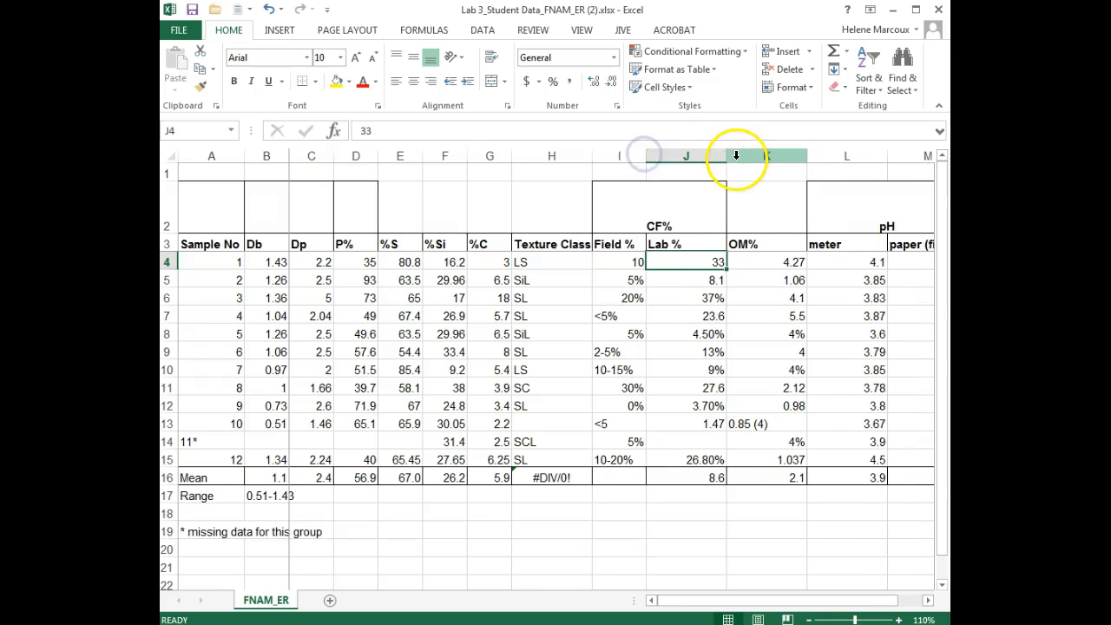
left_click_drag(726, 156, 690, 156)
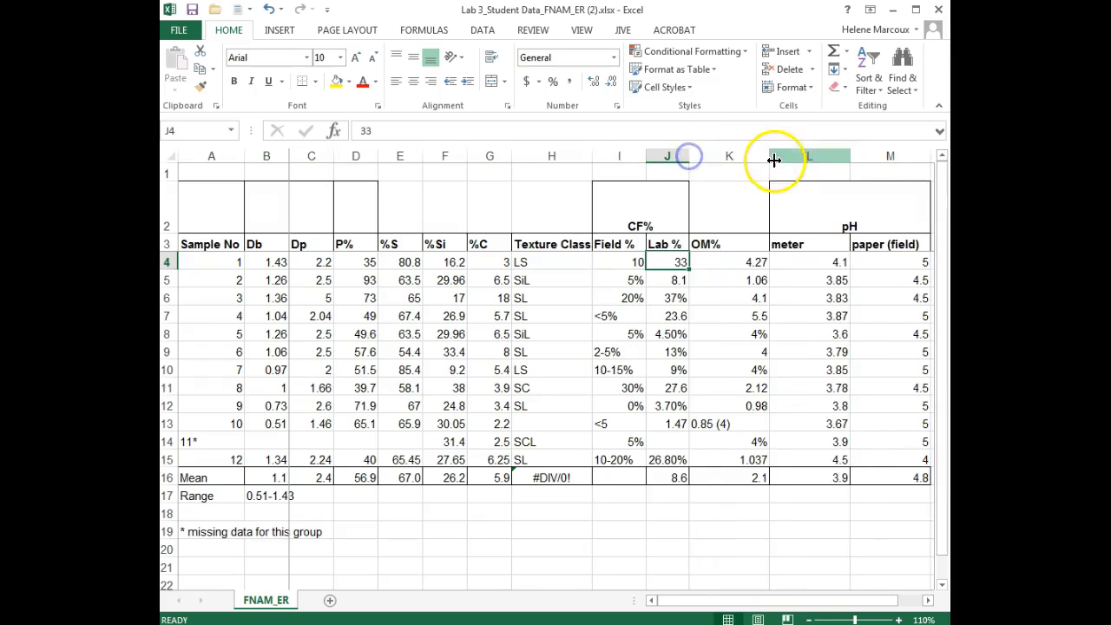
left_click_drag(769, 157, 728, 153)
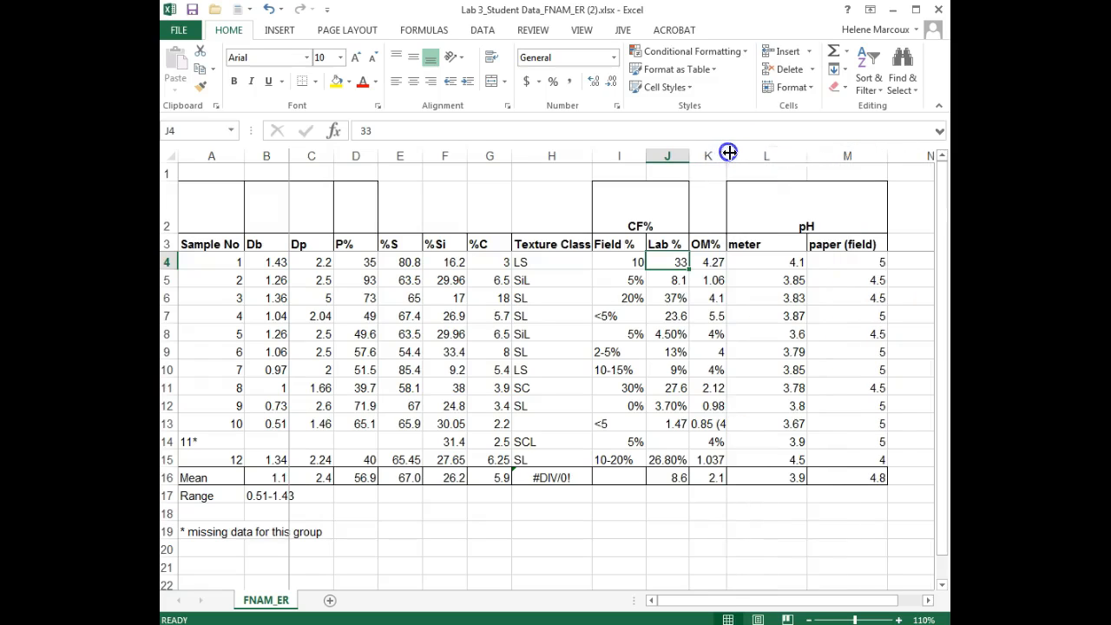
left_click_drag(771, 155, 770, 155)
left_click_drag(851, 154, 806, 154)
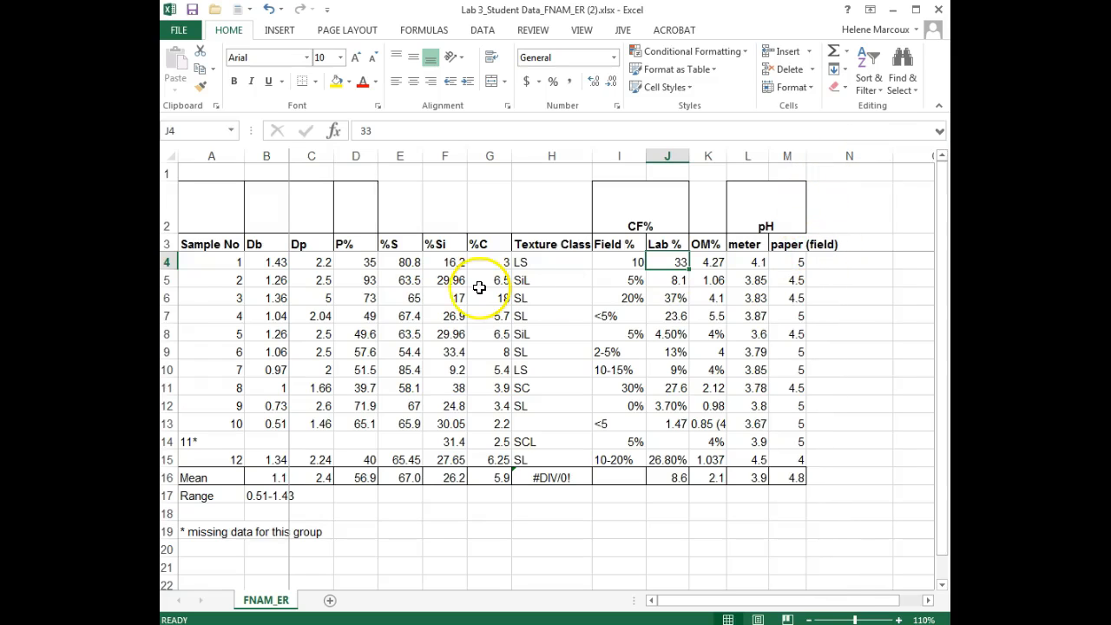
Wrap the text of the row 3 headings and make the row tall enough for two lines.
left_click(168, 244)
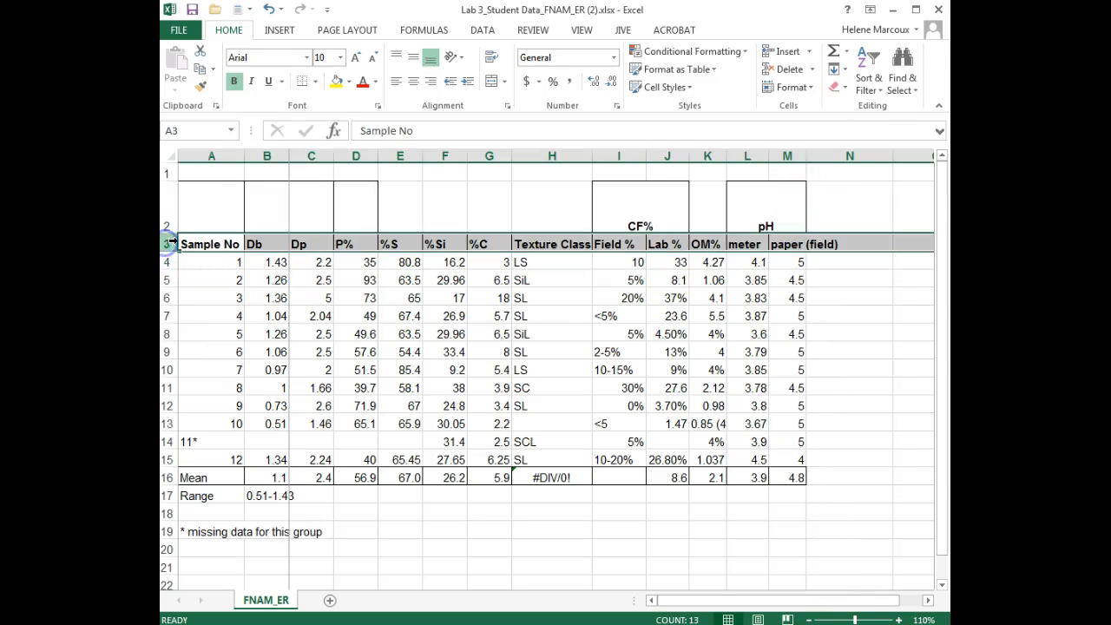
left_click(492, 63)
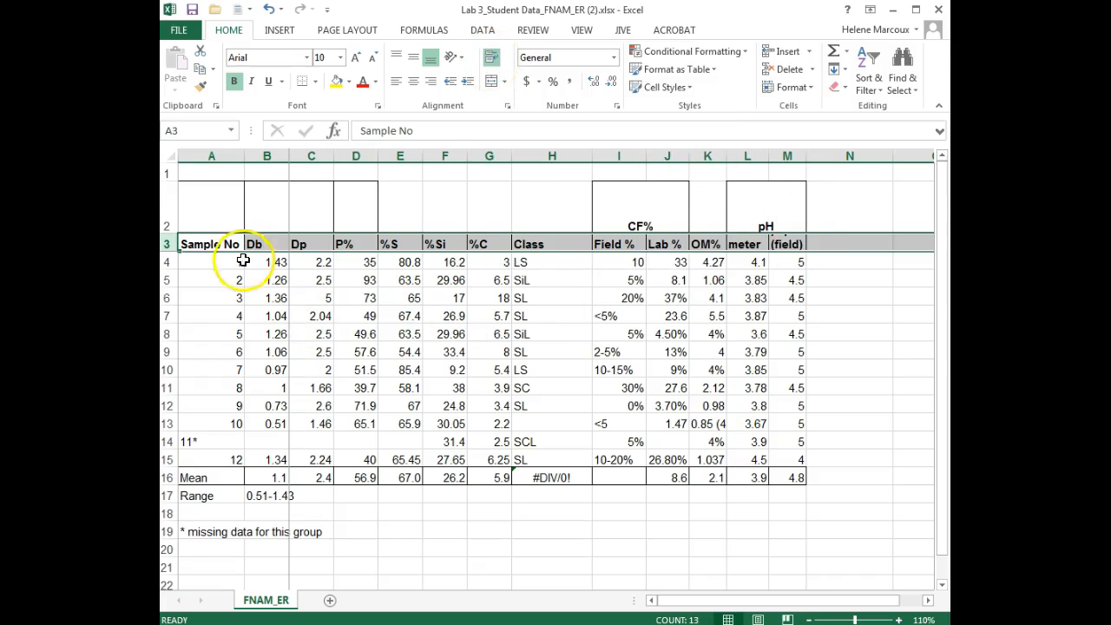
left_click(271, 297)
left_click_drag(172, 250, 170, 271)
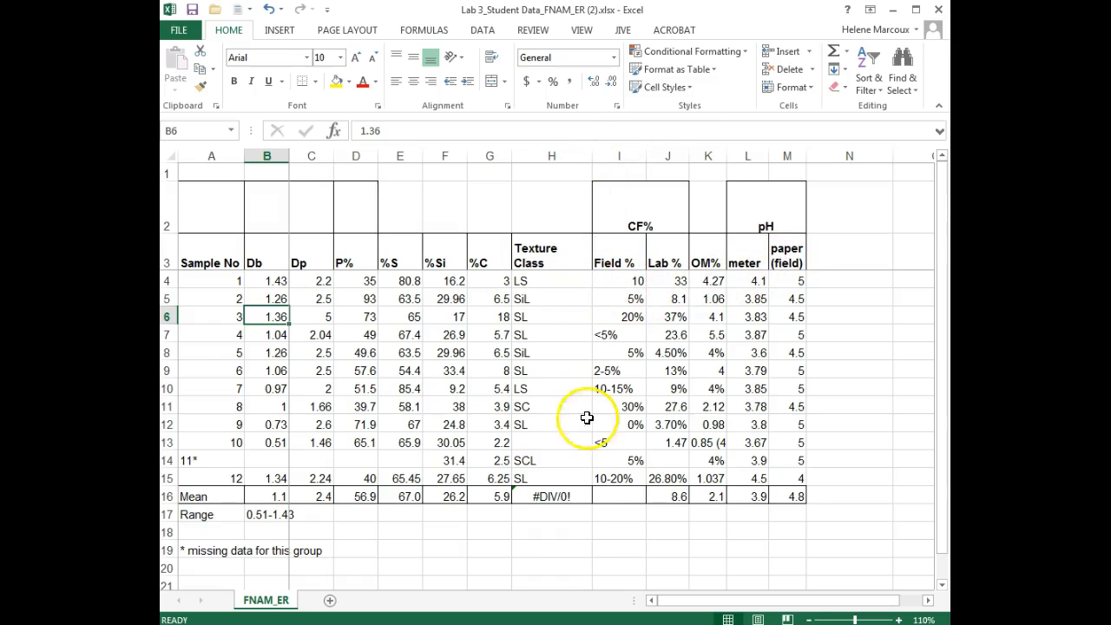
Clear the Texture Class mean in H16 and narrow column H to fit its heading.
left_click(565, 496)
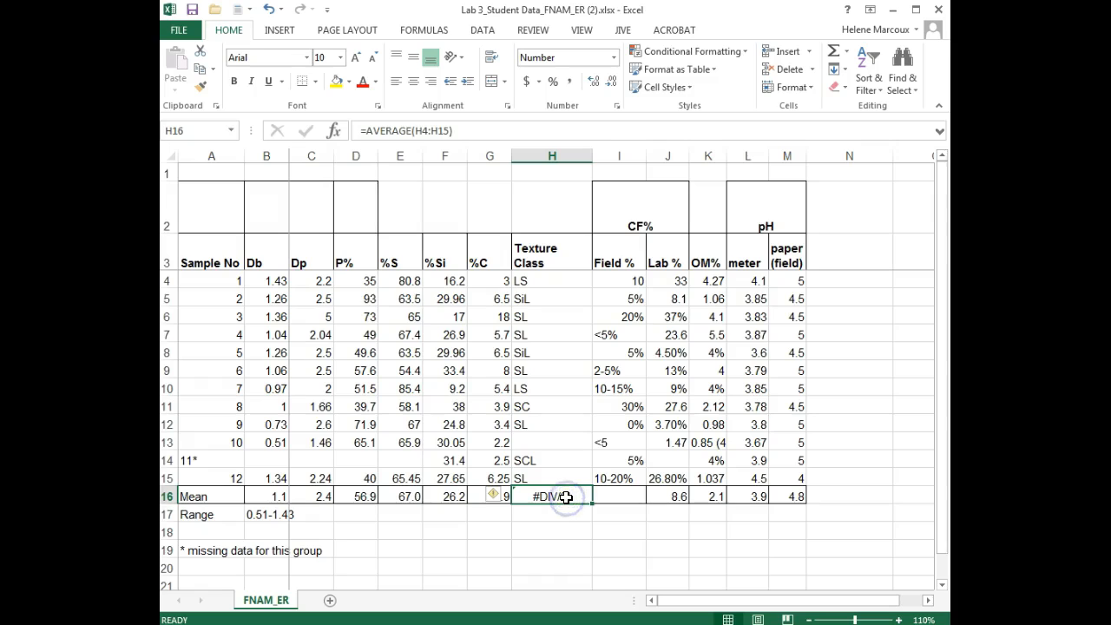
key("Delete")
left_click_drag(593, 156, 563, 155)
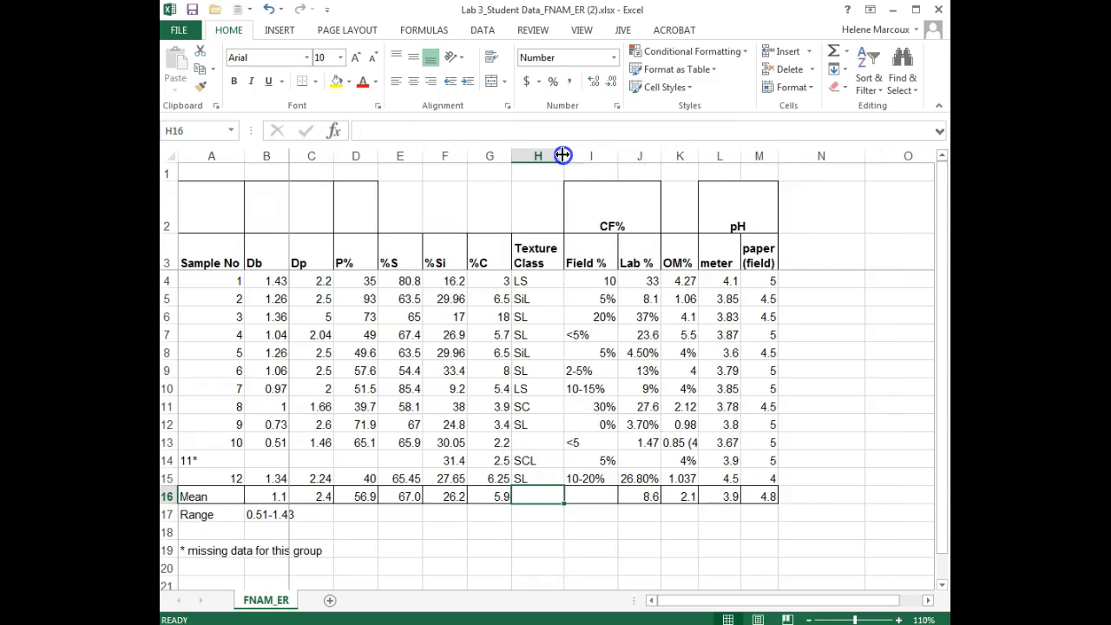
Fill the mean formula from G16 across to I16, and delete it from the Texture Class cell H16.
left_click(600, 497)
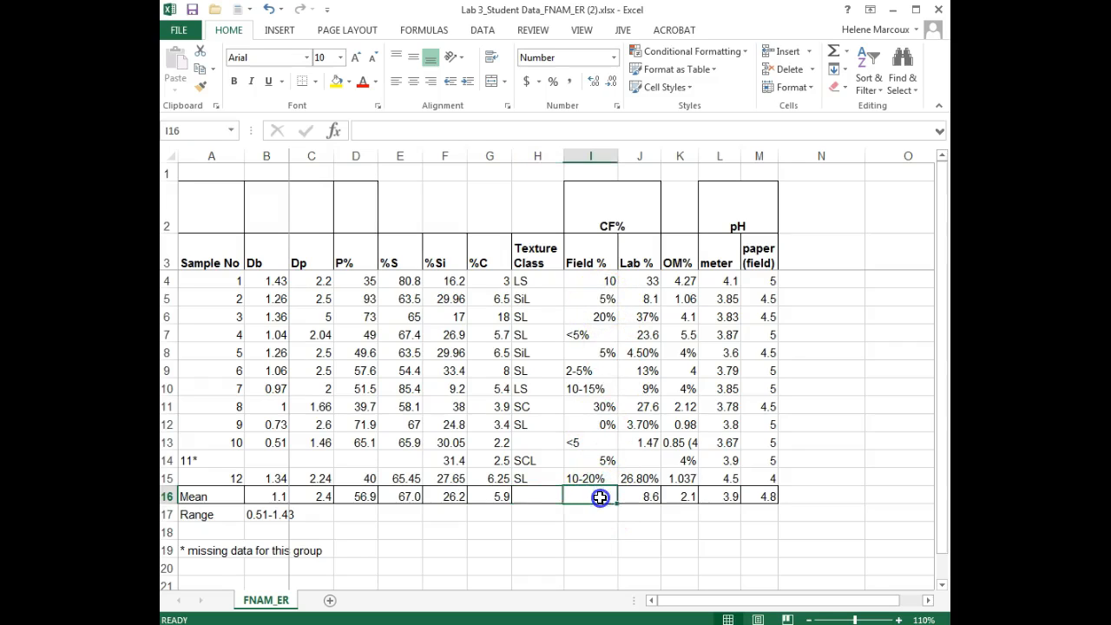
left_click(493, 497)
left_click_drag(513, 505, 616, 497)
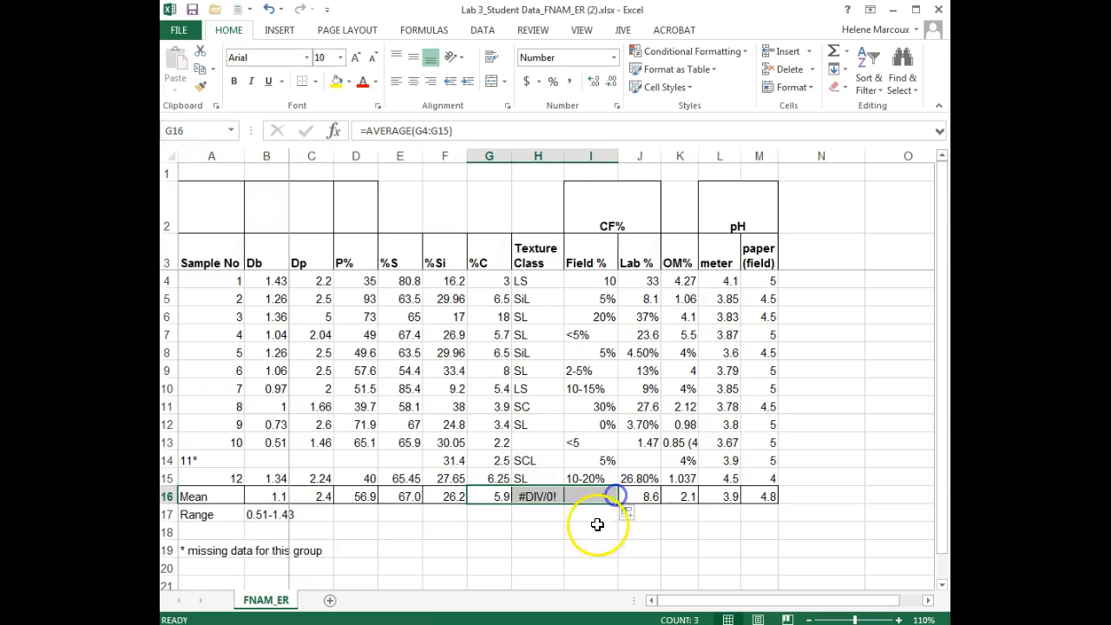
left_click(587, 527)
left_click(549, 495)
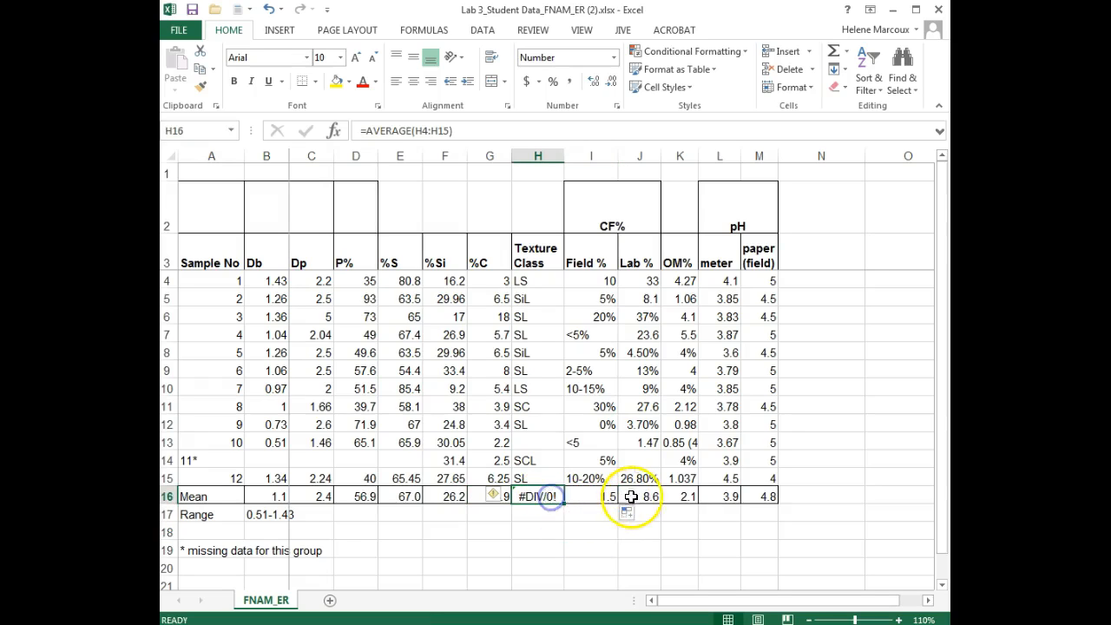
key("Delete")
left_click(603, 497)
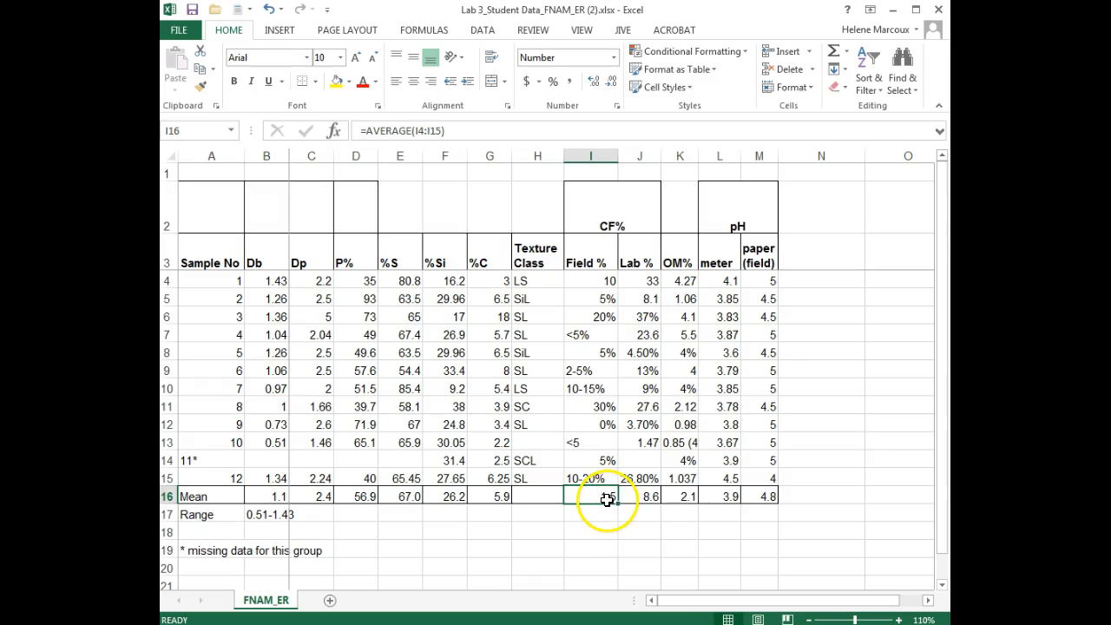
left_click(592, 491)
left_click(610, 519)
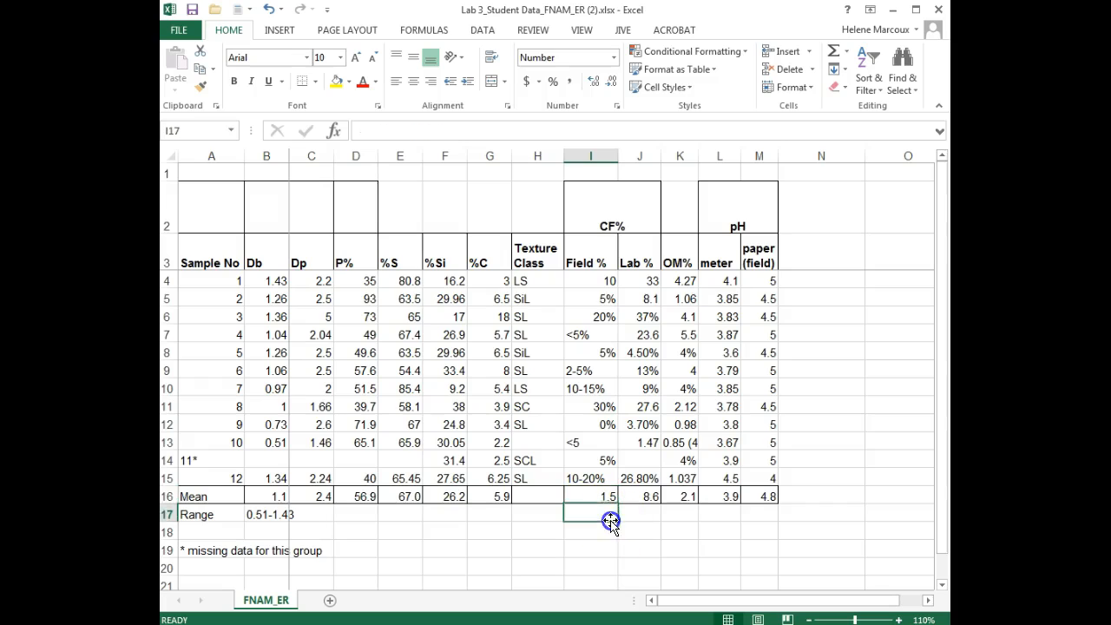
left_click(457, 477)
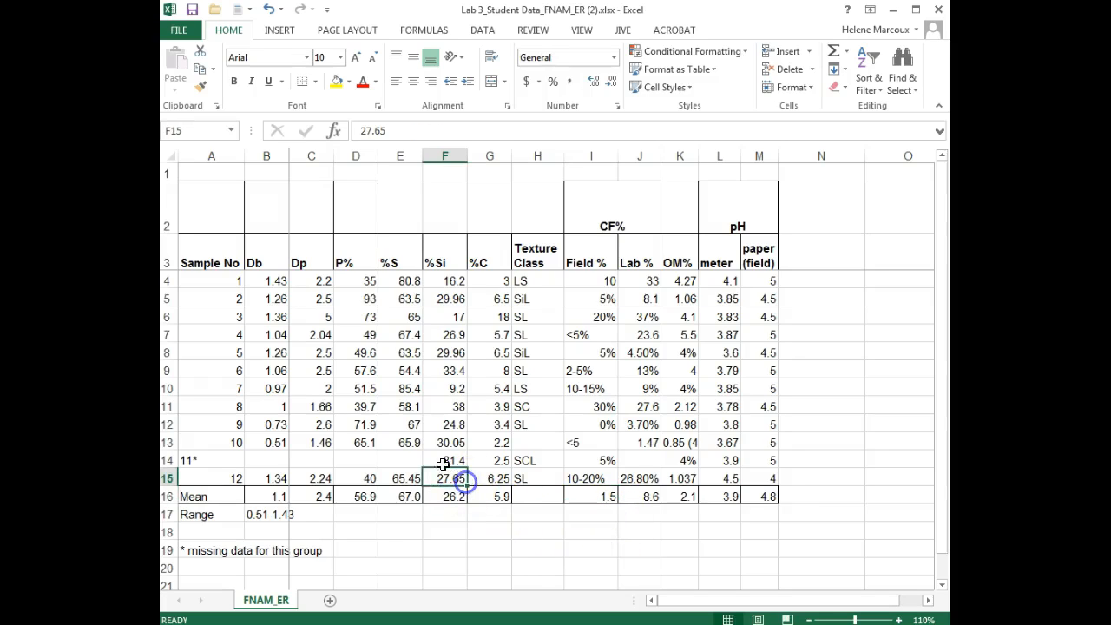
Make the Mean and Range row labels in A16 and A17 bold.
left_click(212, 496)
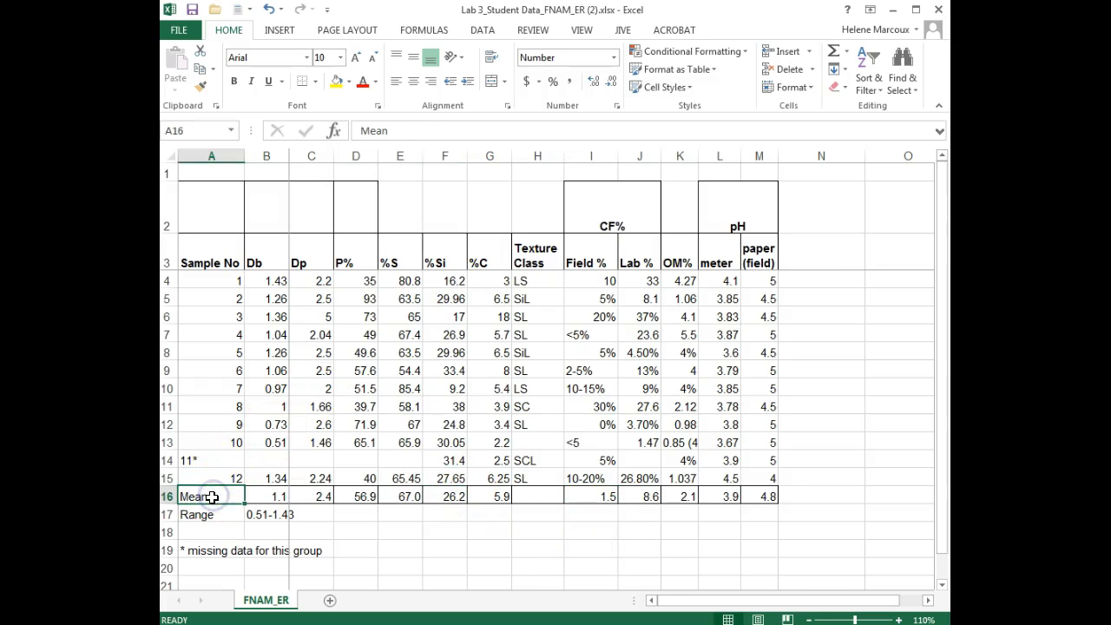
key("ctrl+b")
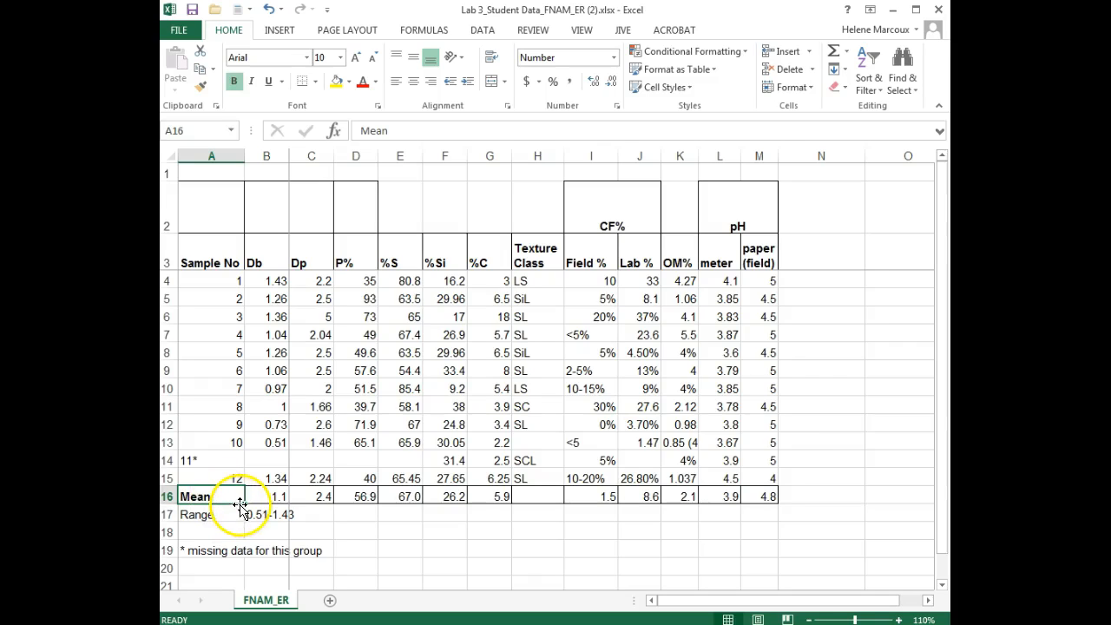
left_click(214, 514)
key("ctrl+b")
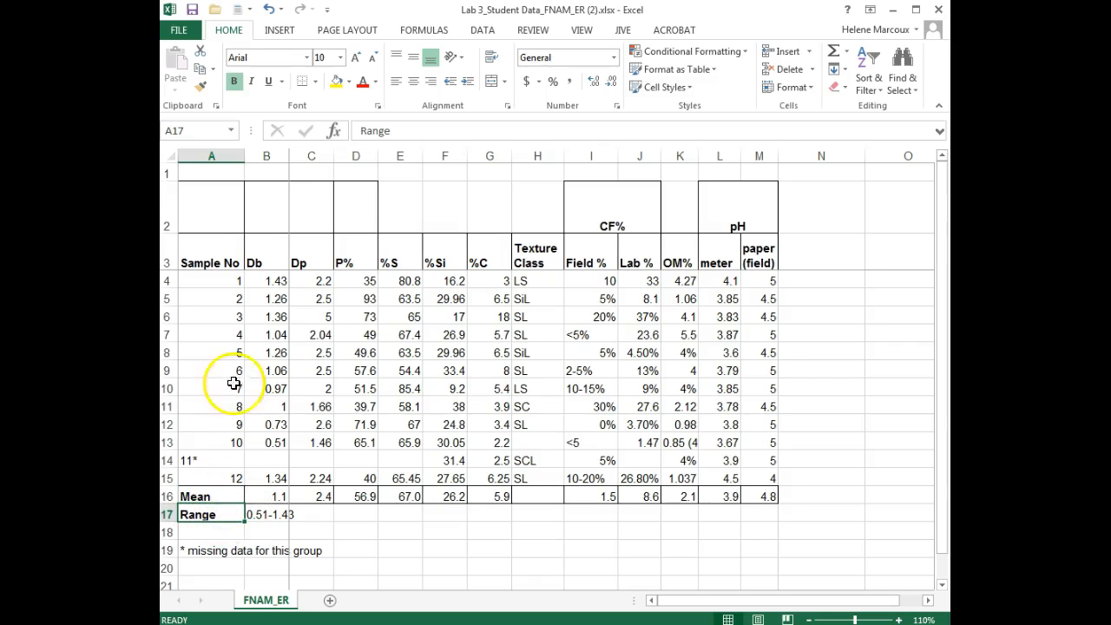
Fill the whole table range A2:M17 with white.
left_click_drag(209, 218, 727, 509)
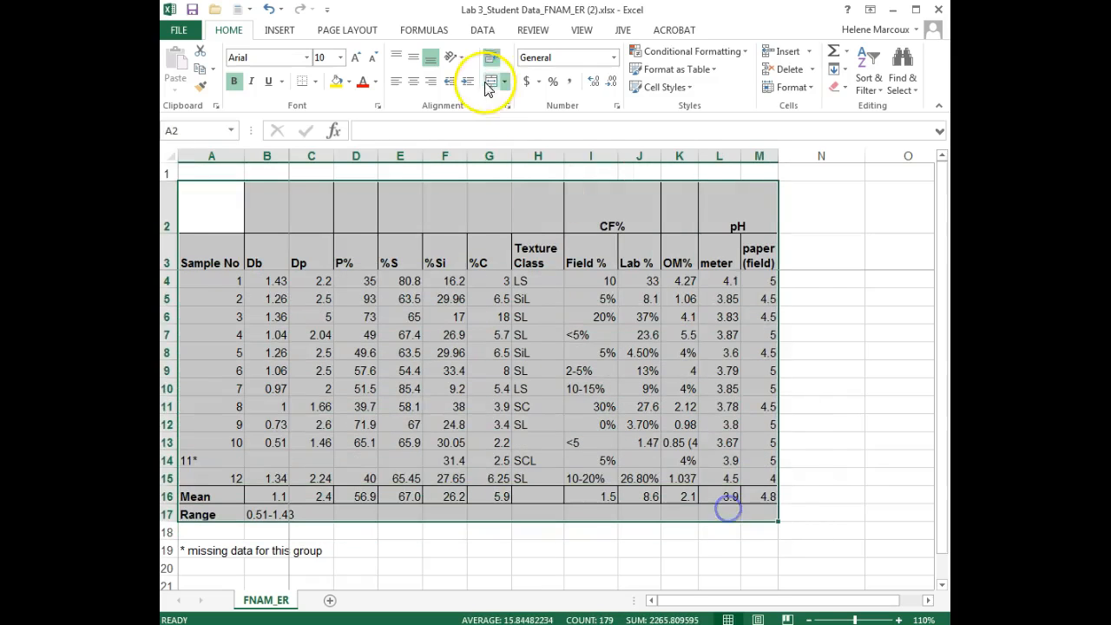
left_click(348, 83)
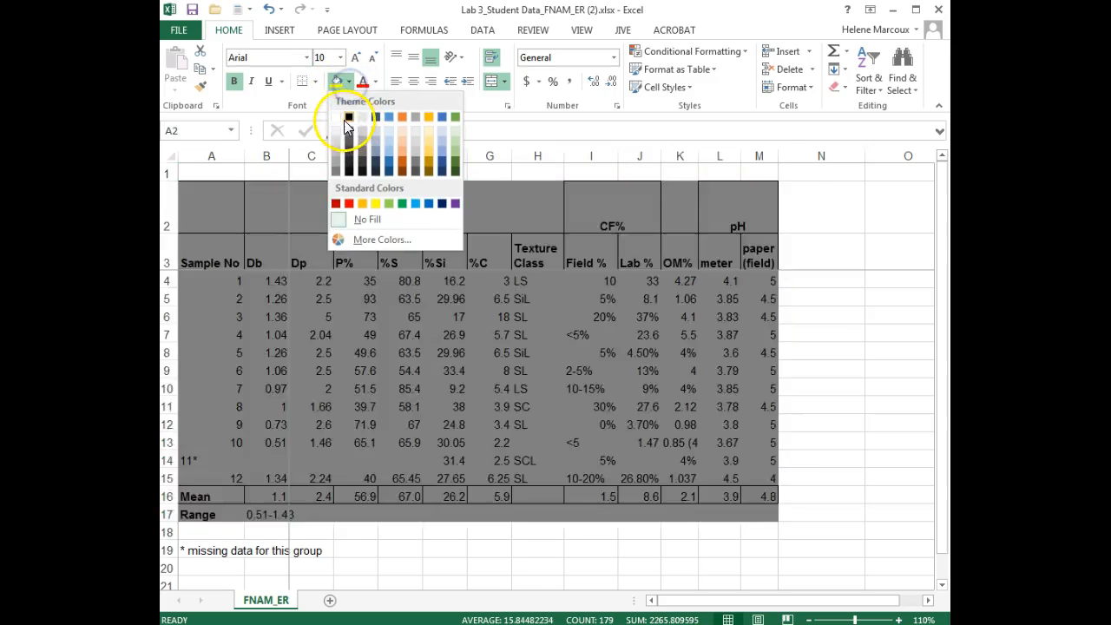
left_click(336, 122)
left_click(408, 296)
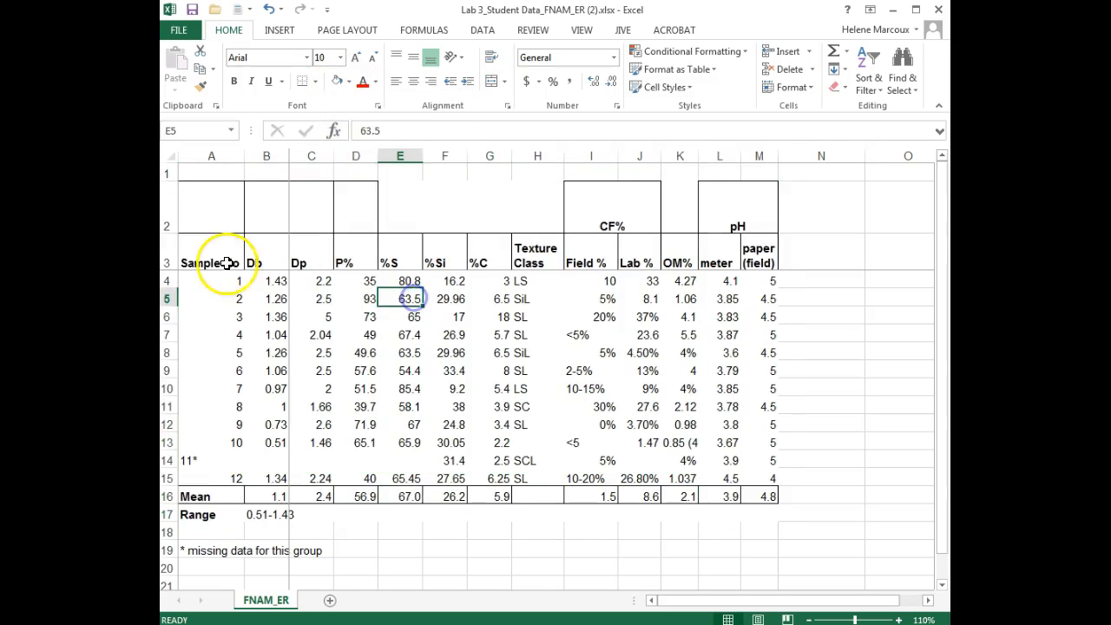
Remove all borders from the two heading rows, A2:M3.
left_click_drag(214, 255, 546, 232)
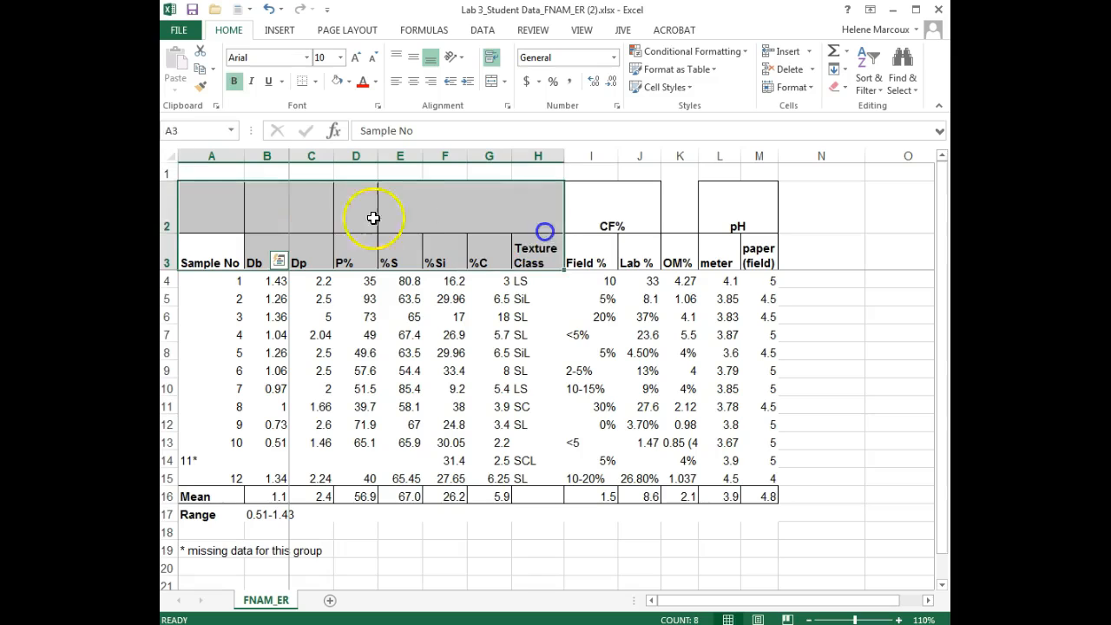
left_click_drag(200, 209, 721, 252)
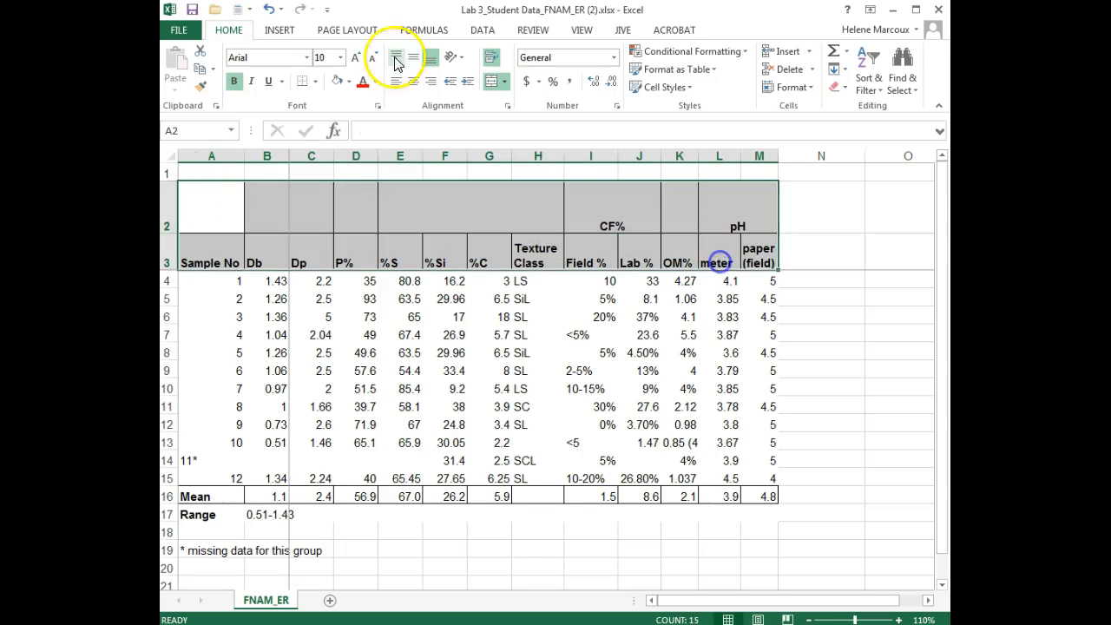
left_click(318, 82)
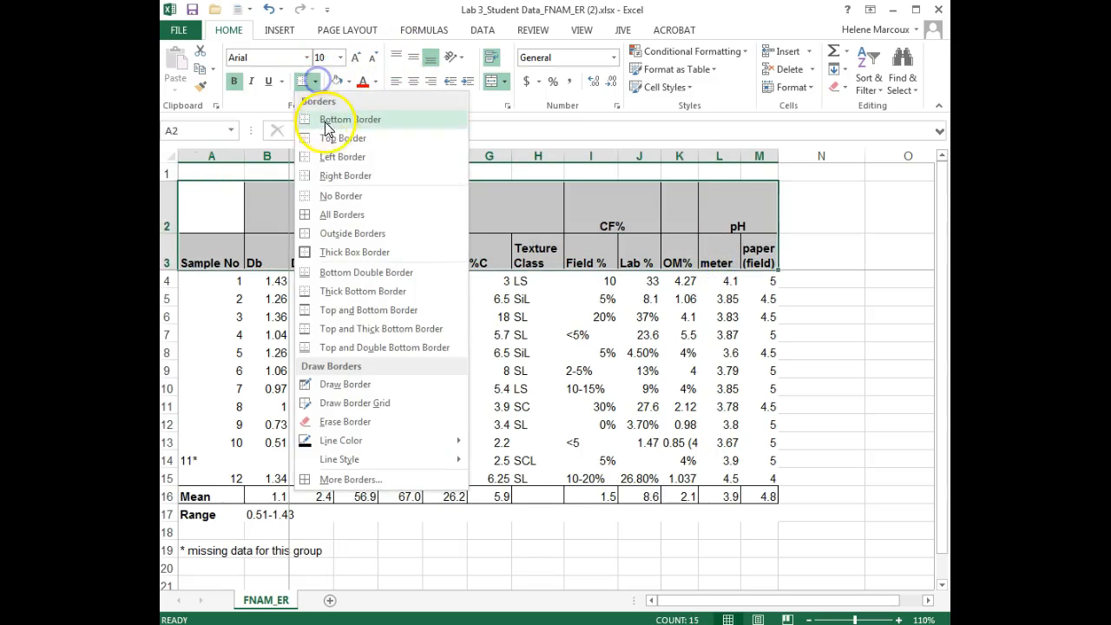
left_click(327, 193)
Apply all borders to the row 3 headings from Sample No to paper (field).
left_click_drag(237, 243, 752, 259)
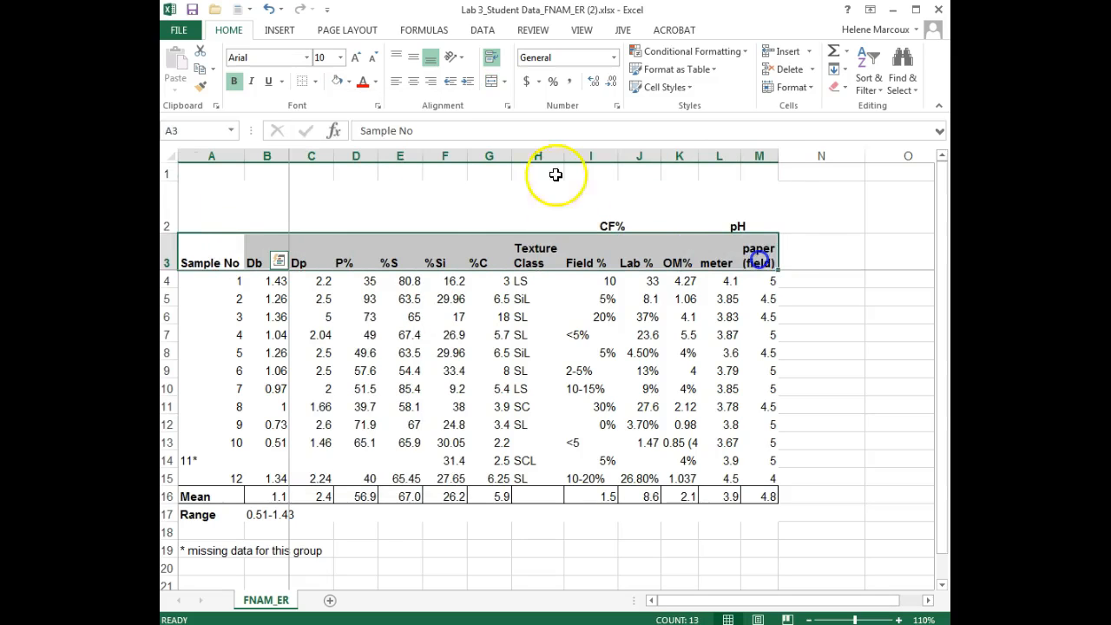
left_click(314, 81)
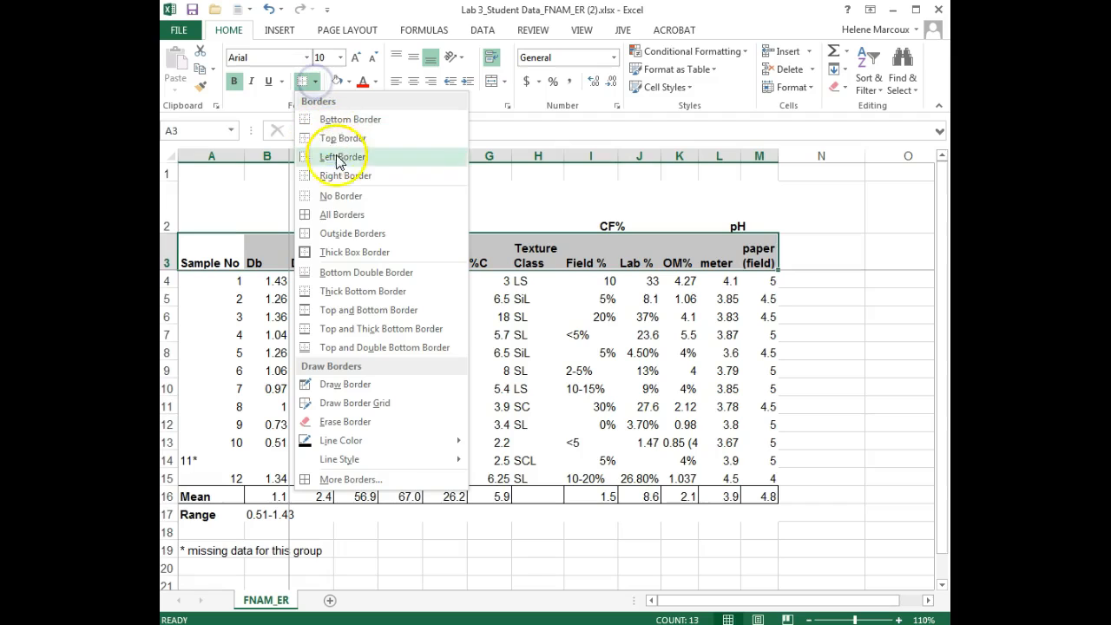
left_click(332, 214)
Add all borders around the merged CF% and pH headings and reduce the height of row 2.
left_click(626, 226)
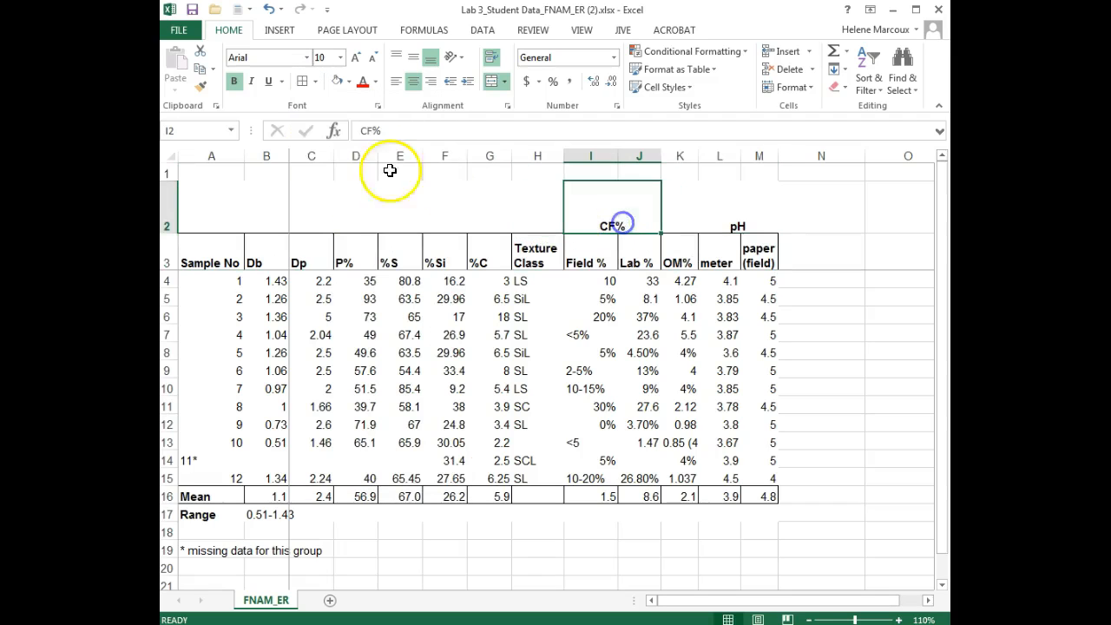
left_click(724, 213)
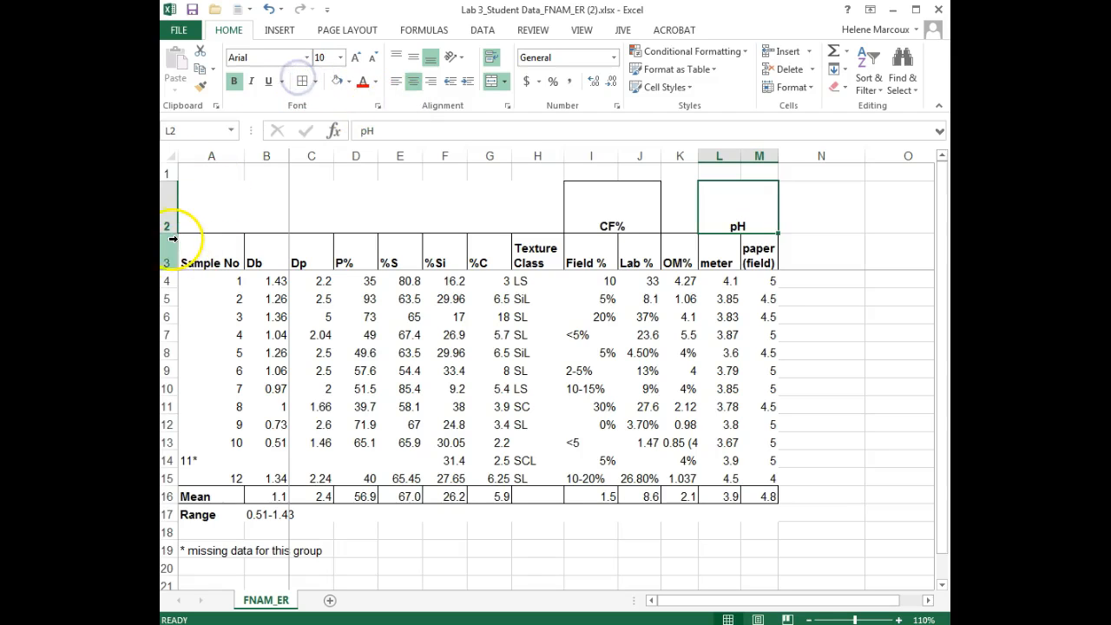
left_click_drag(173, 233, 171, 205)
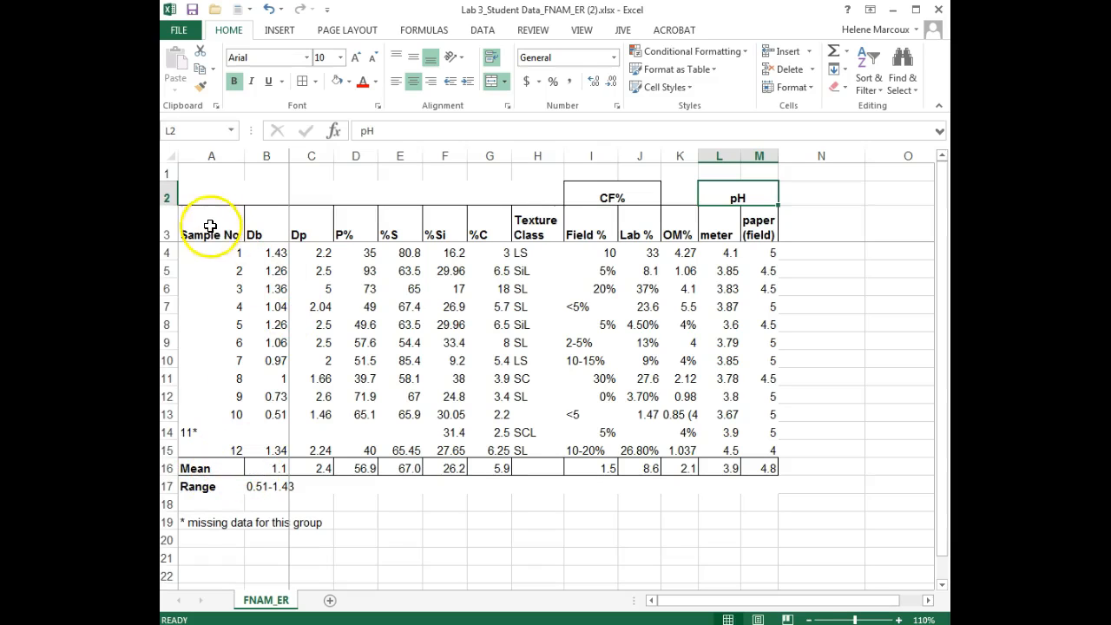
Copy the table range A2:M17 and paste it into the blank Word document with Keep Source Formatting.
left_click_drag(200, 194, 722, 490)
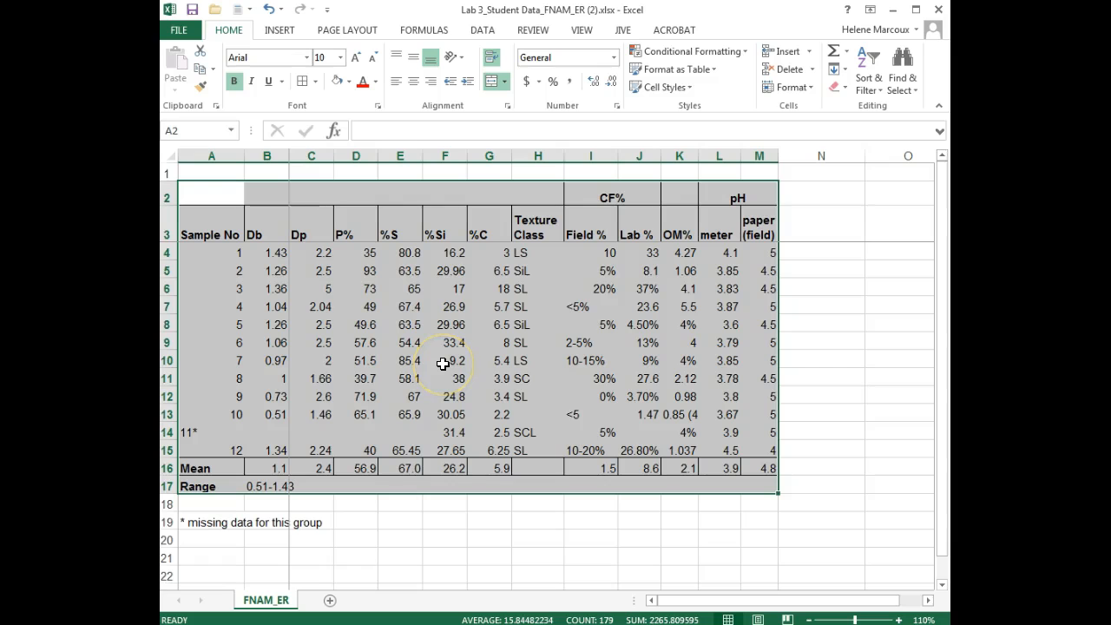
key("ctrl+c")
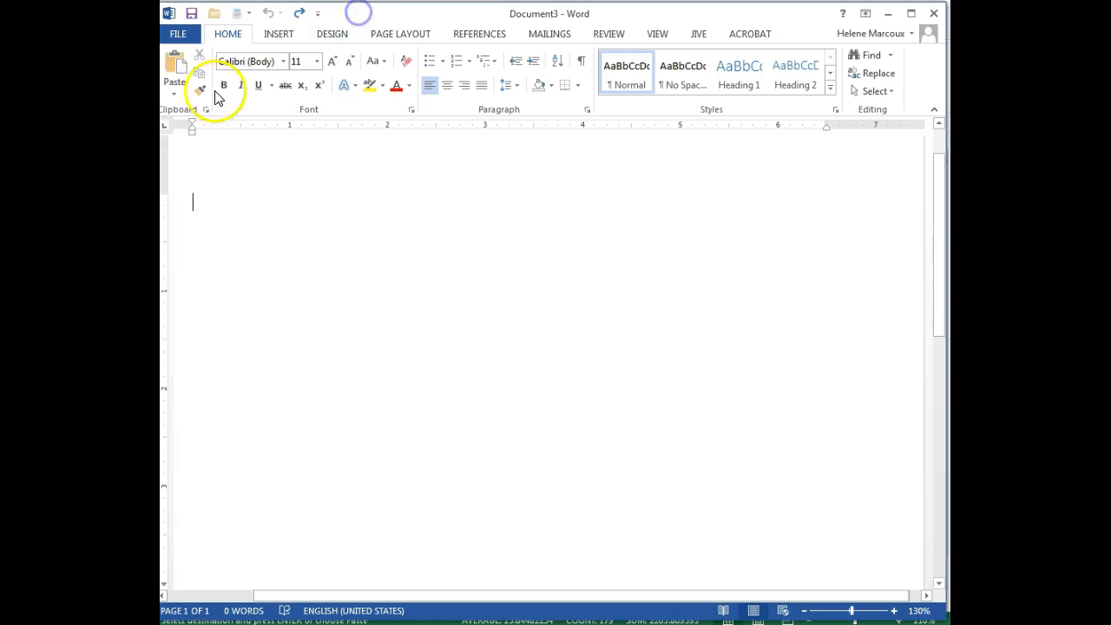
left_click(173, 93)
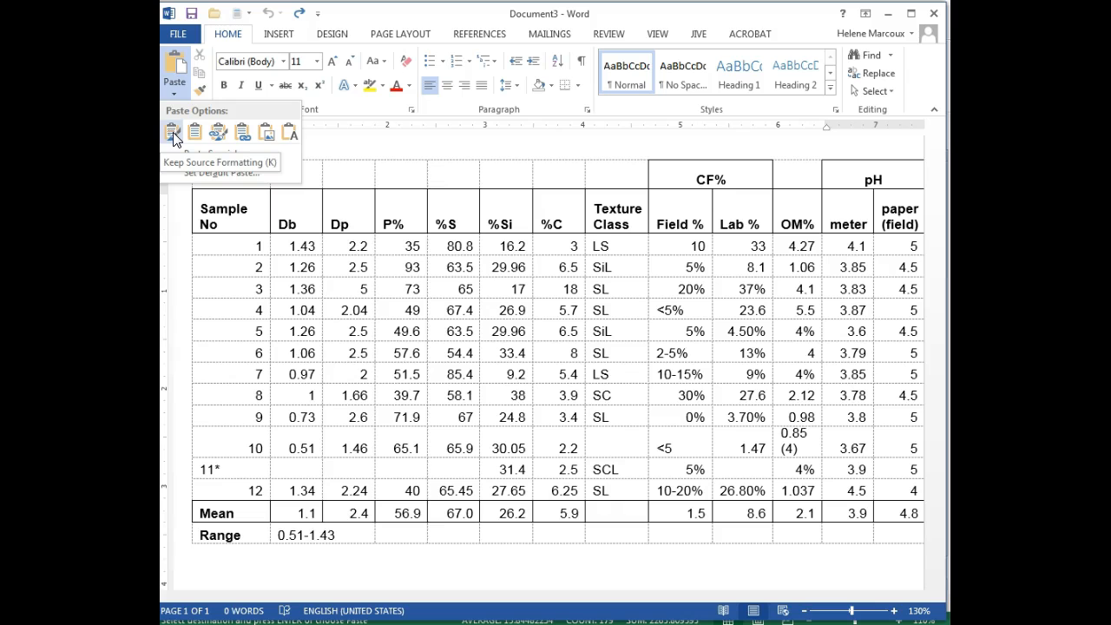
left_click(174, 137)
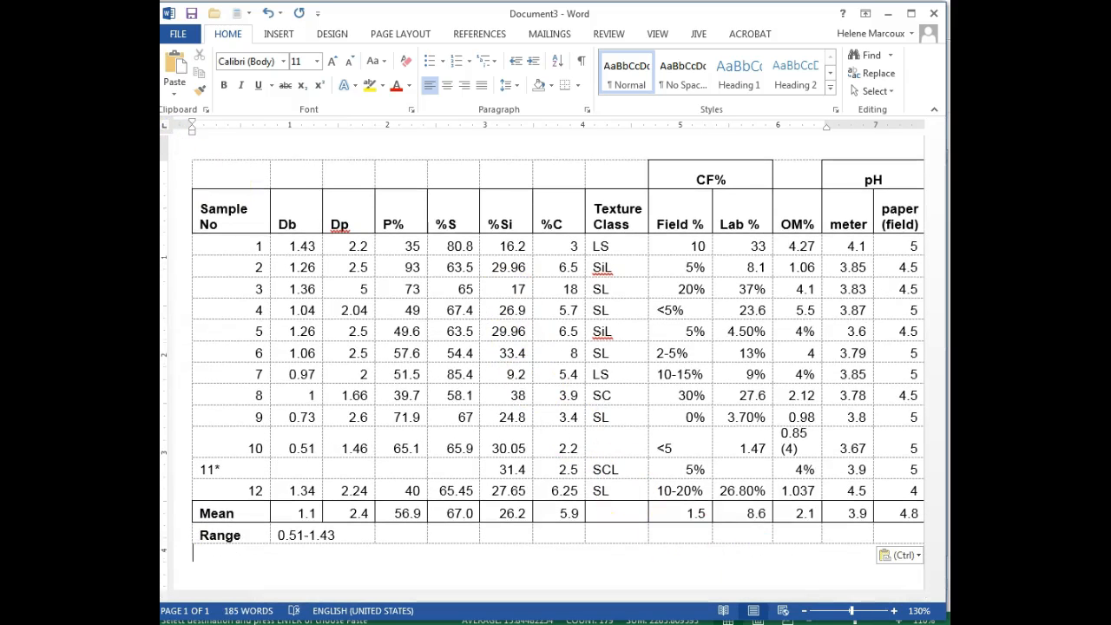
Narrow the Sample No and Db columns of the pasted table in the Word document.
left_click(805, 611)
left_click(805, 611)
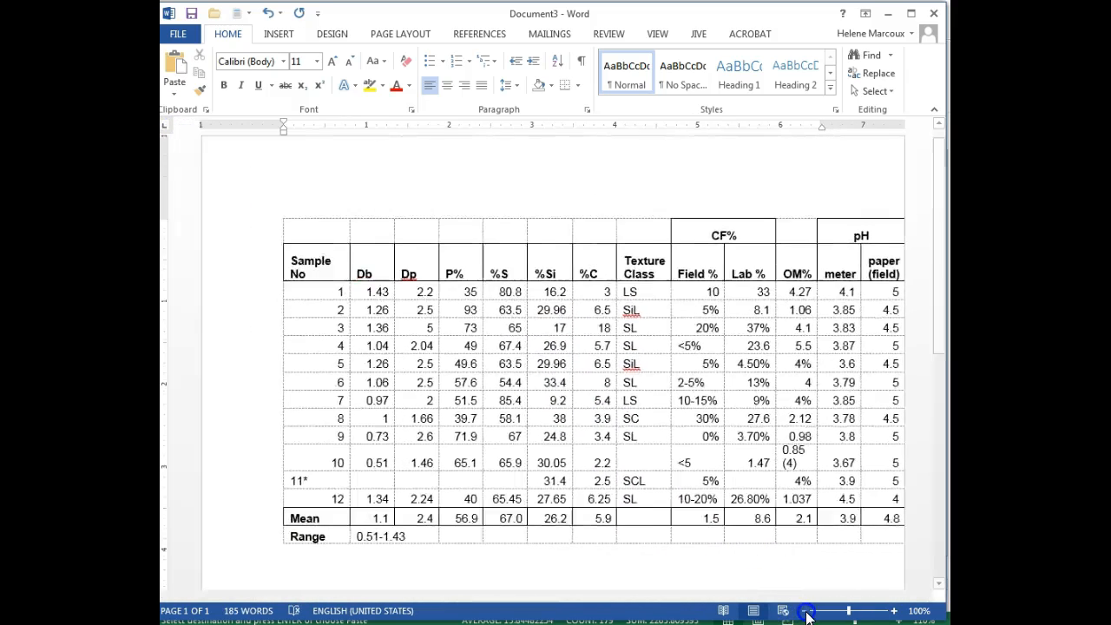
left_click(805, 611)
left_click(805, 612)
left_click(805, 611)
left_click(805, 611)
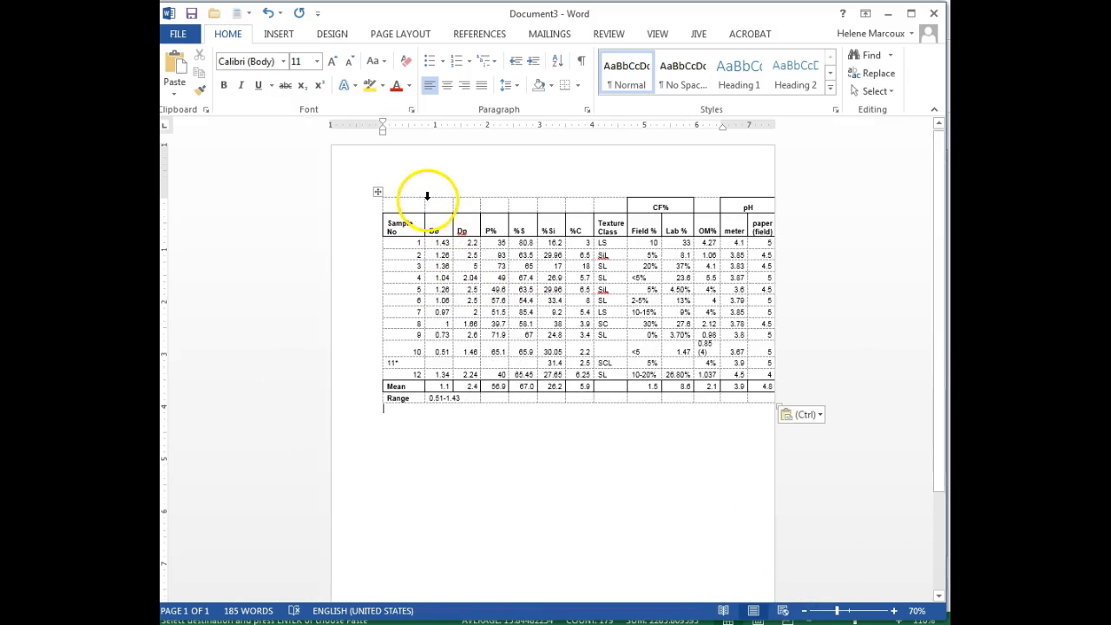
mouse_move(424, 202)
left_mouse_down()
mouse_move(415, 203)
mouse_move(452, 203)
mouse_move(440, 203)
left_mouse_up()
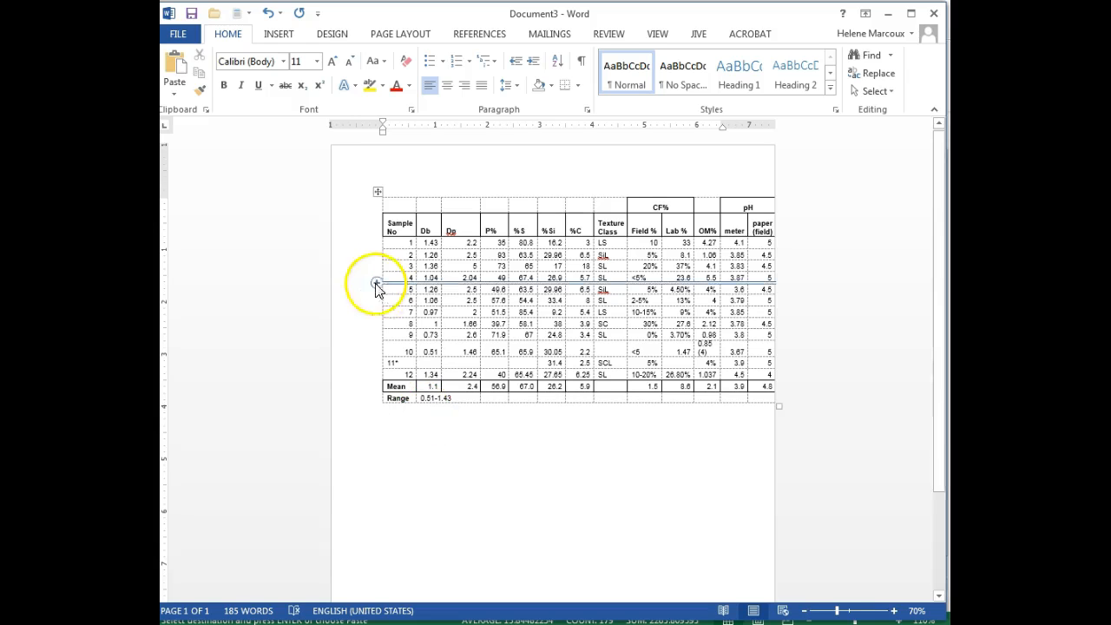
Paste a second copy of the table below the first one using Use Destination Styles.
left_click(177, 95)
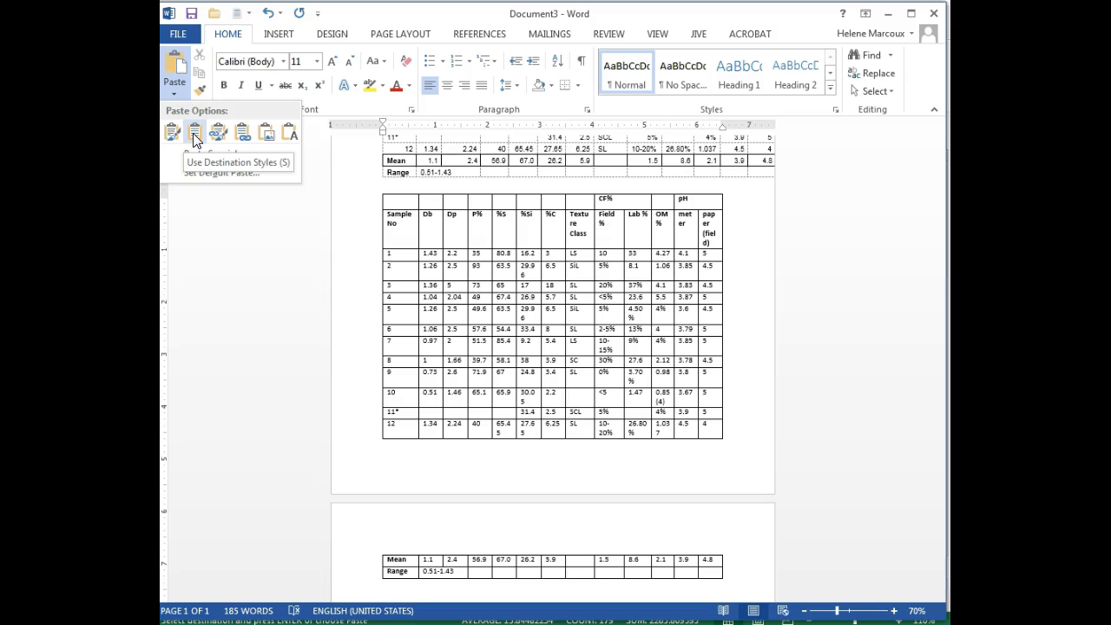
left_click(194, 139)
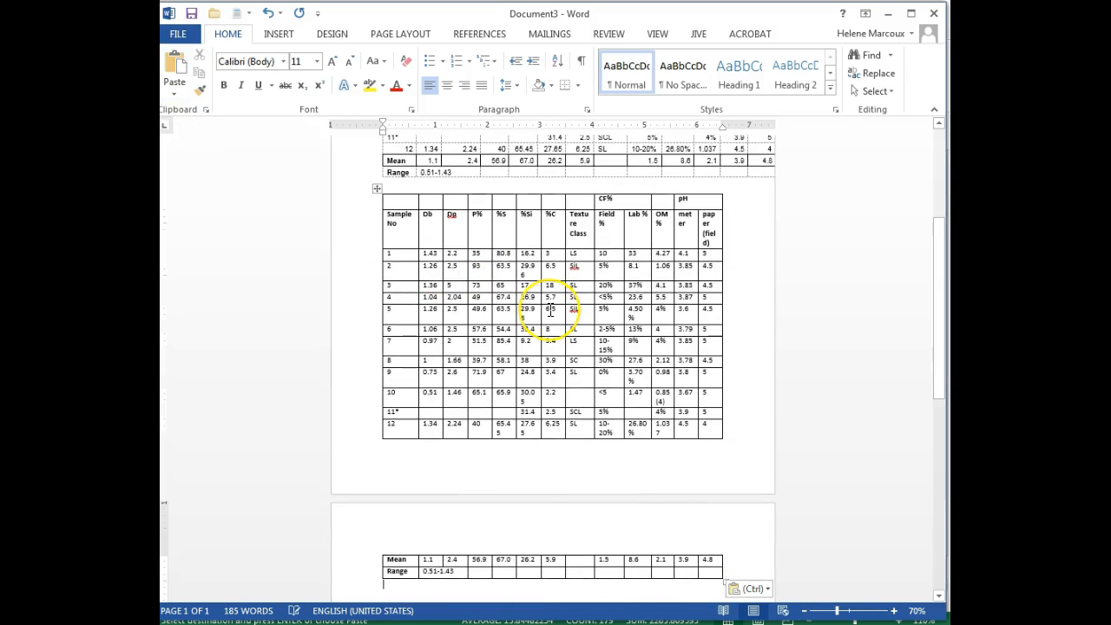